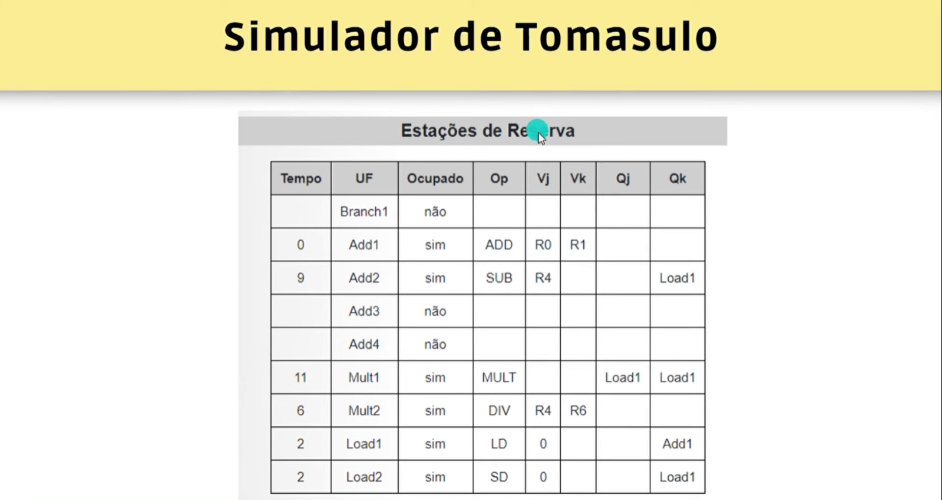
pyautogui.click(547, 113)
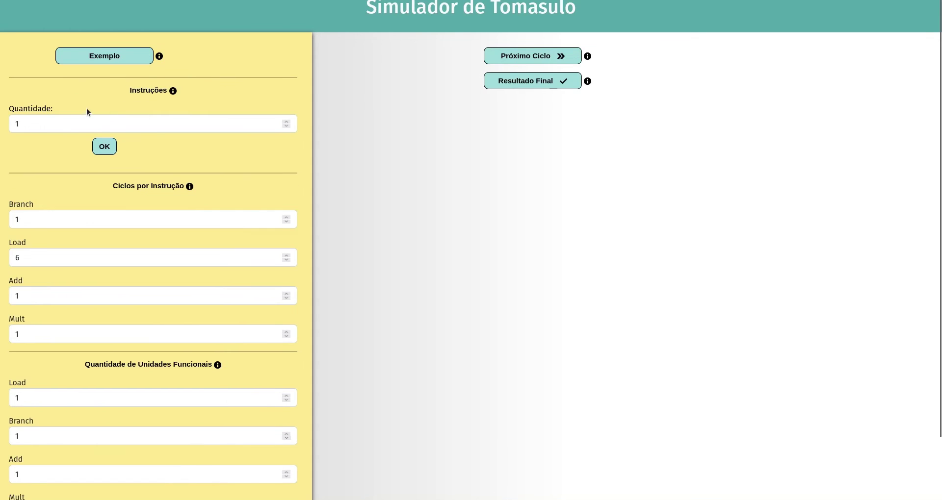
# Step: Set the instruction quantity to 4, generate the blank rows, and view the operations offered for the first row
pyautogui.moveTo(53, 123); pyautogui.dragTo(1, 119)
pyautogui.write('4')
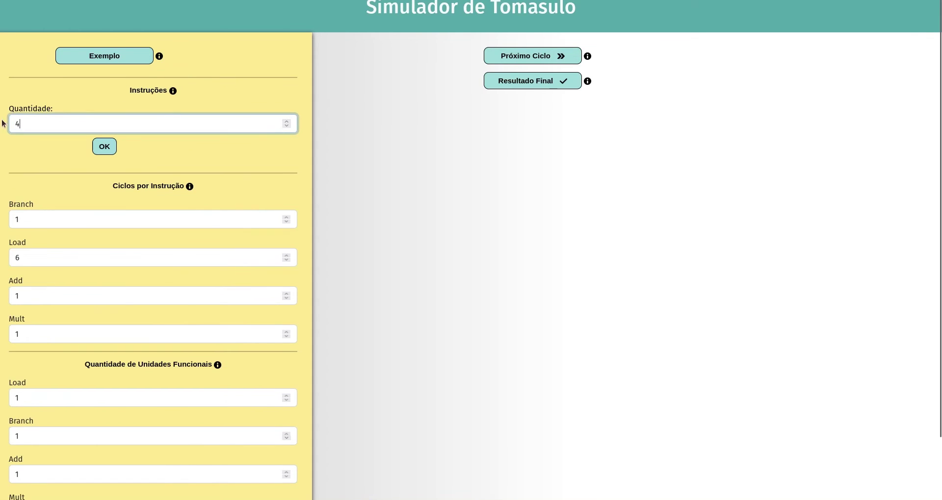
pyautogui.click(104, 146)
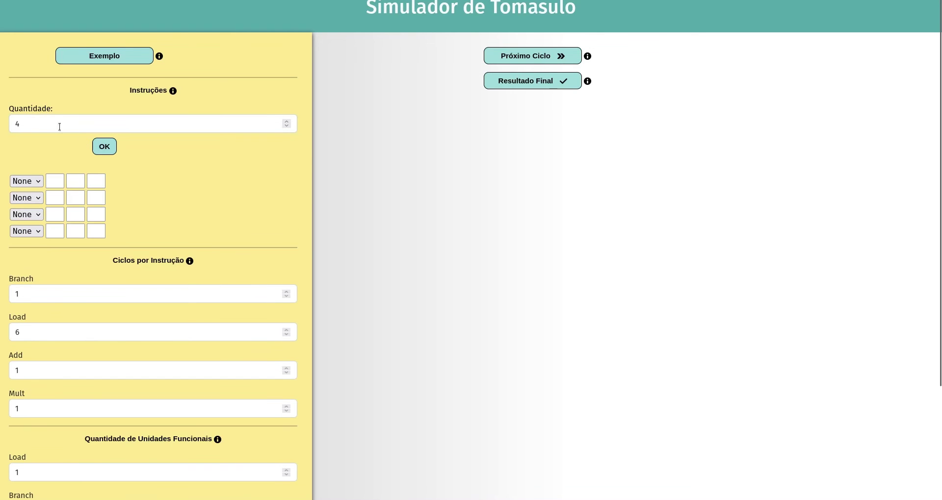
pyautogui.click(33, 183)
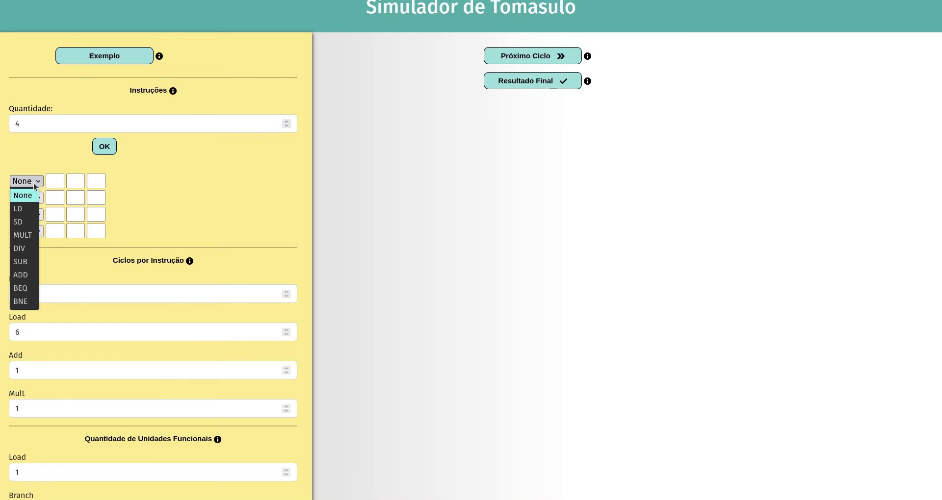
pyautogui.click(116, 257)
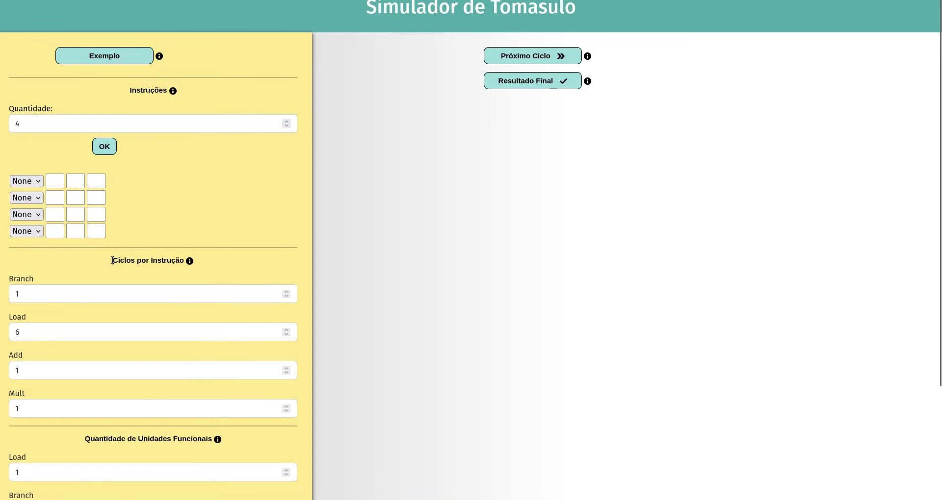
# Step: Examine the cycles-per-instruction and functional-unit quantity settings for Branch, Load, Add and Mult
pyautogui.doubleClick(17, 279)
pyautogui.click(11, 319)
pyautogui.moveTo(11, 318); pyautogui.dragTo(25, 318)
pyautogui.moveTo(9, 355); pyautogui.dragTo(23, 355)
pyautogui.scroll(-3, 9, 390)
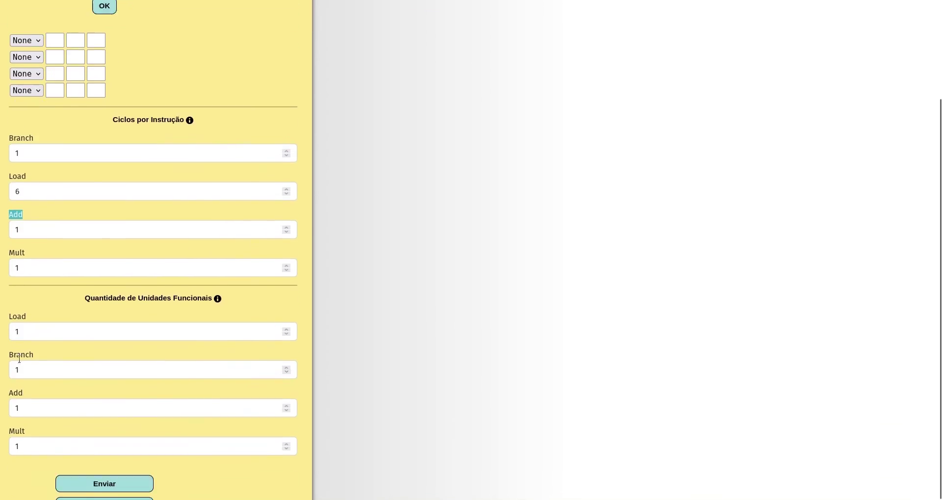
pyautogui.moveTo(127, 278); pyautogui.dragTo(212, 278)
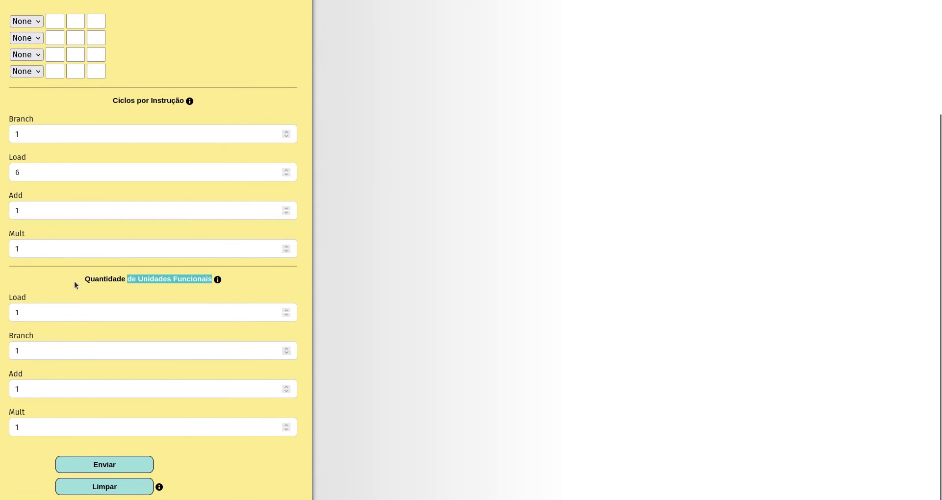
pyautogui.moveTo(8, 297); pyautogui.dragTo(26, 297)
pyautogui.moveTo(20, 335); pyautogui.dragTo(33, 335)
pyautogui.moveTo(19, 374); pyautogui.dragTo(23, 373)
pyautogui.moveTo(15, 412); pyautogui.dragTo(22, 412)
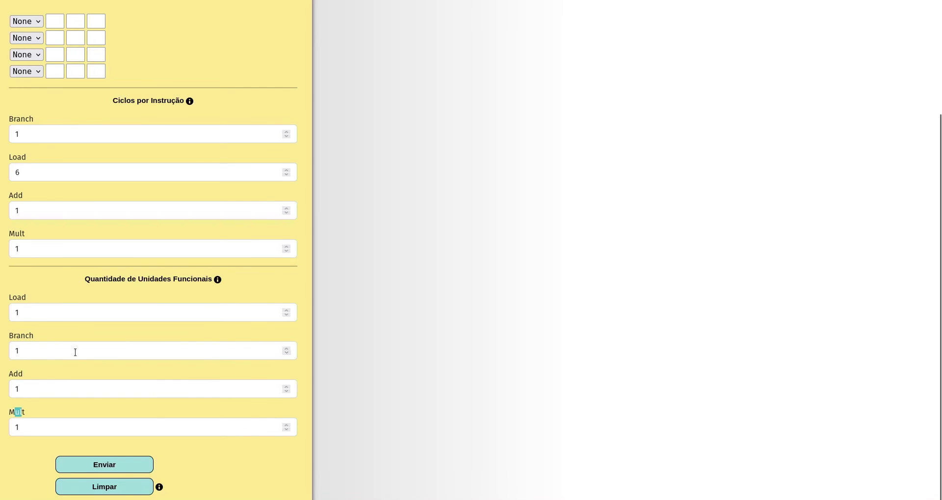
pyautogui.scroll(3, 77, 366)
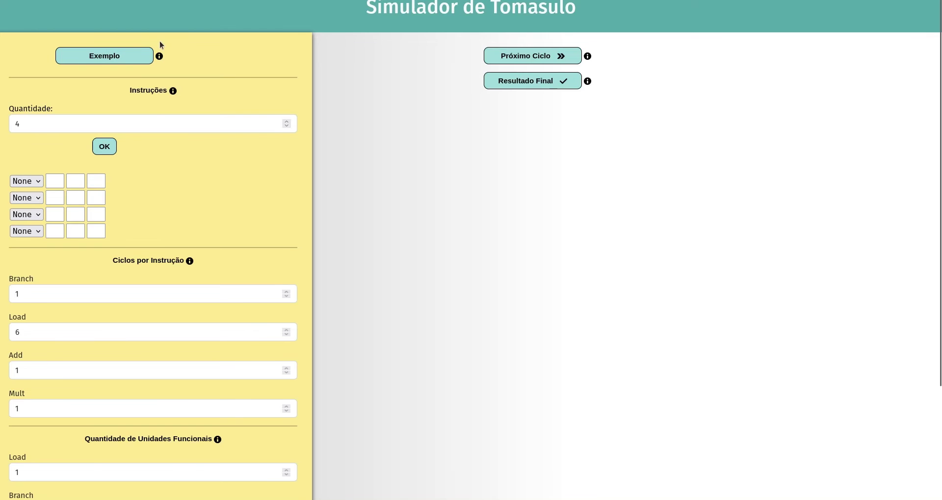
# Step: Load the example instruction set with its preset cycles and functional units, and submit it to the simulator
pyautogui.moveTo(159, 56)
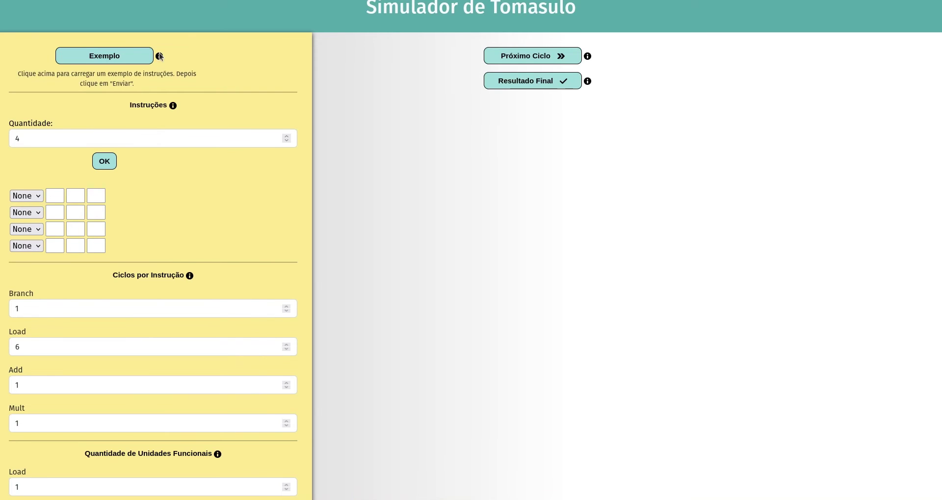
pyautogui.click(125, 59)
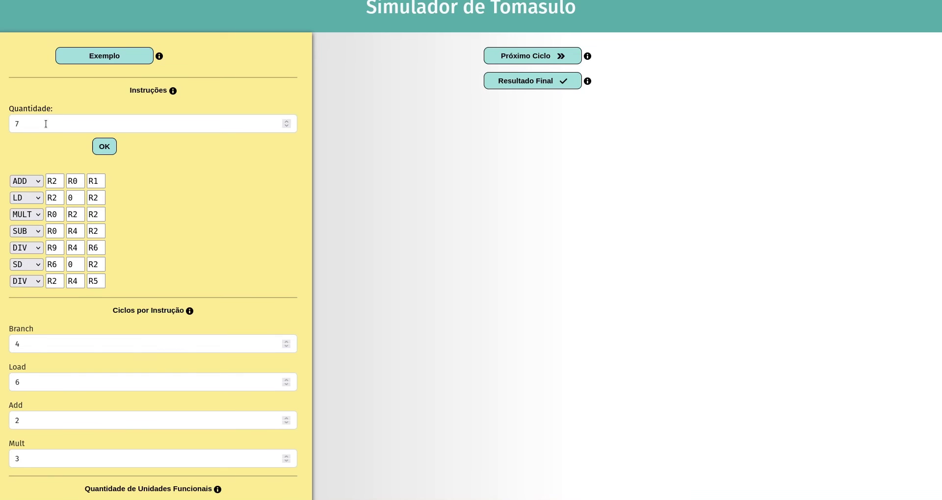
pyautogui.scroll(-3, 54, 139)
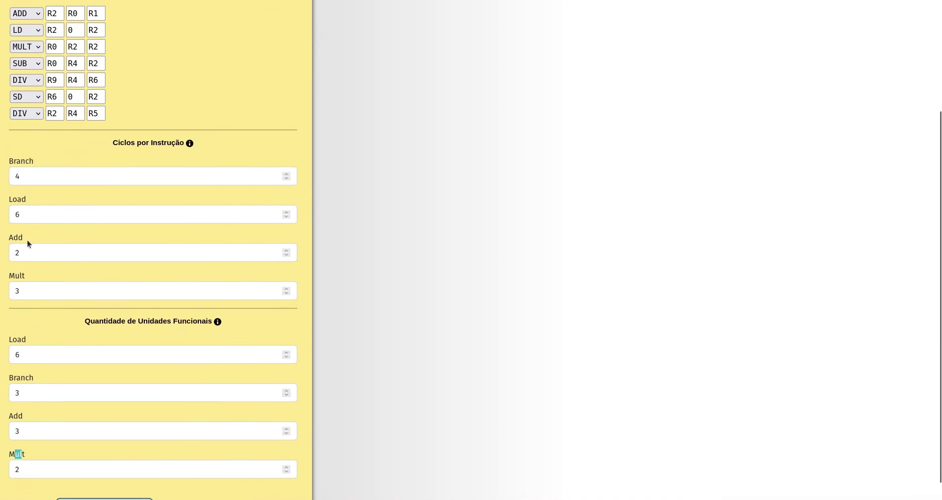
pyautogui.scroll(-1, 35, 293)
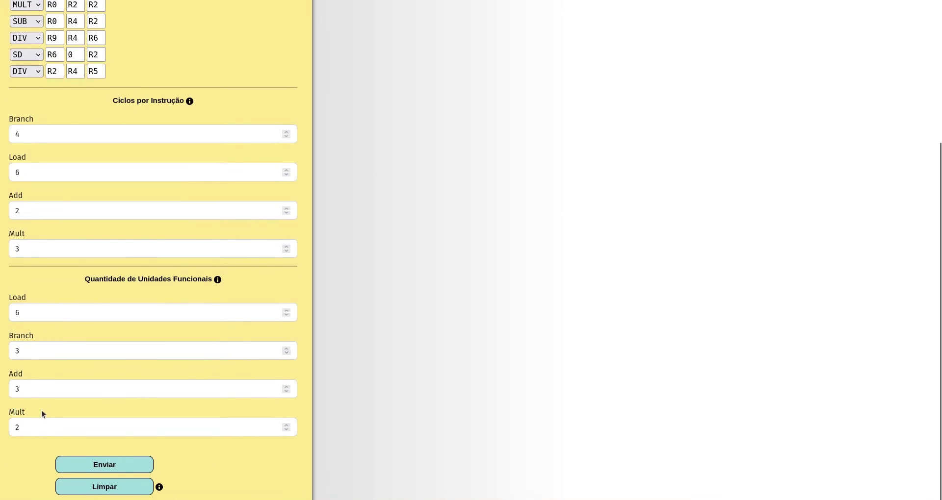
pyautogui.click(93, 465)
pyautogui.scroll(-1, 396, 413)
pyautogui.scroll(5, 395, 418)
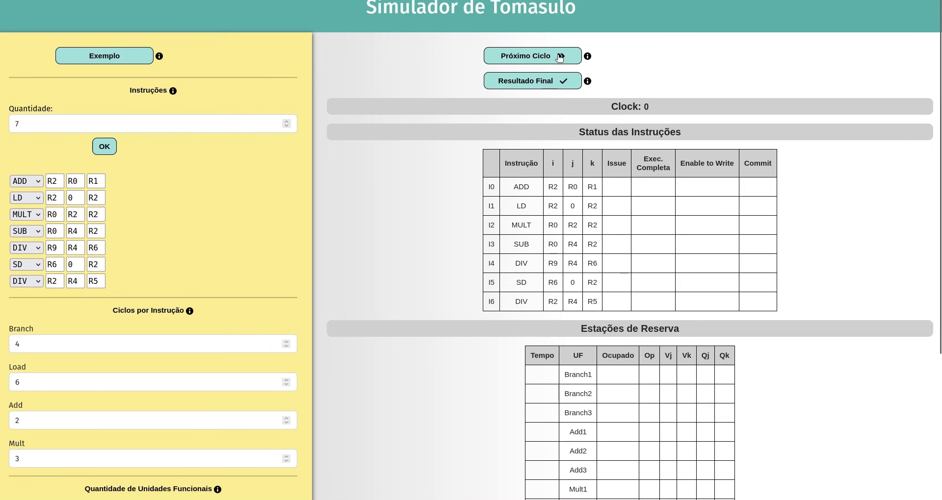
# Step: Advance the simulation one cycle at a time from the start to clock 4
pyautogui.moveTo(588, 81)
pyautogui.click(548, 61)
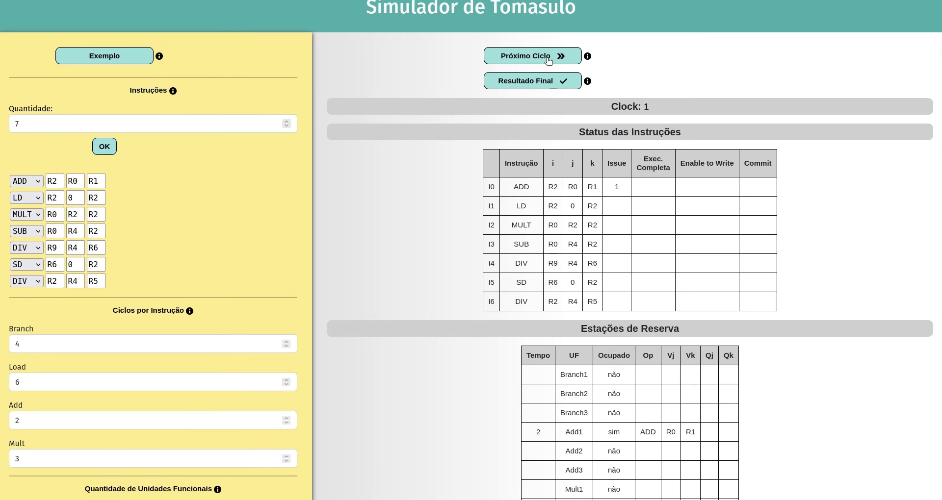
pyautogui.click(548, 60)
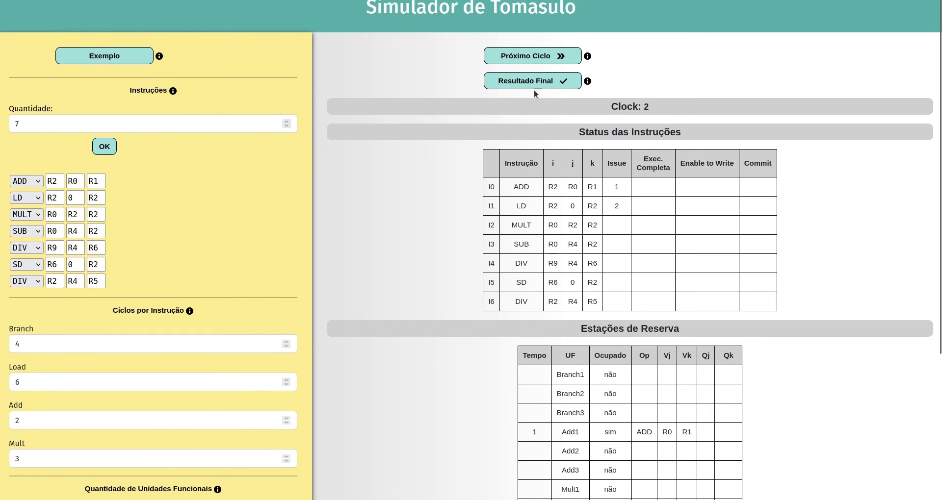
pyautogui.click(540, 54)
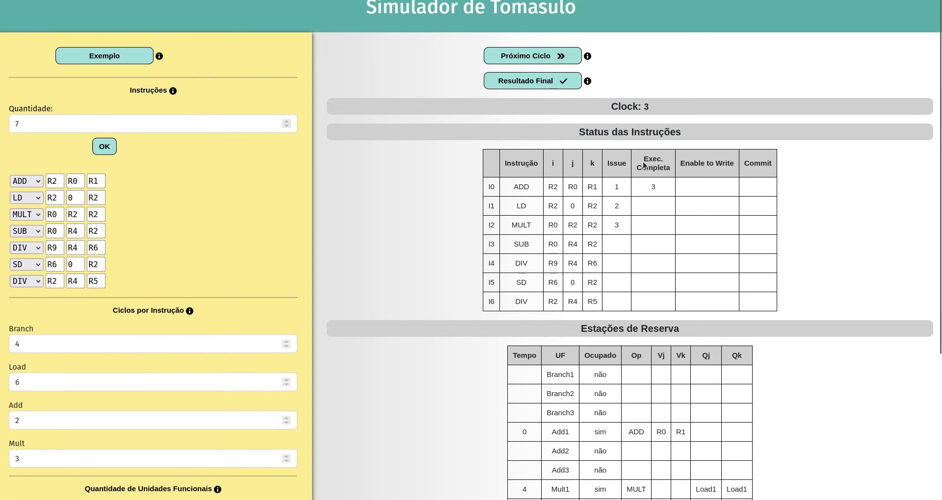
pyautogui.click(541, 54)
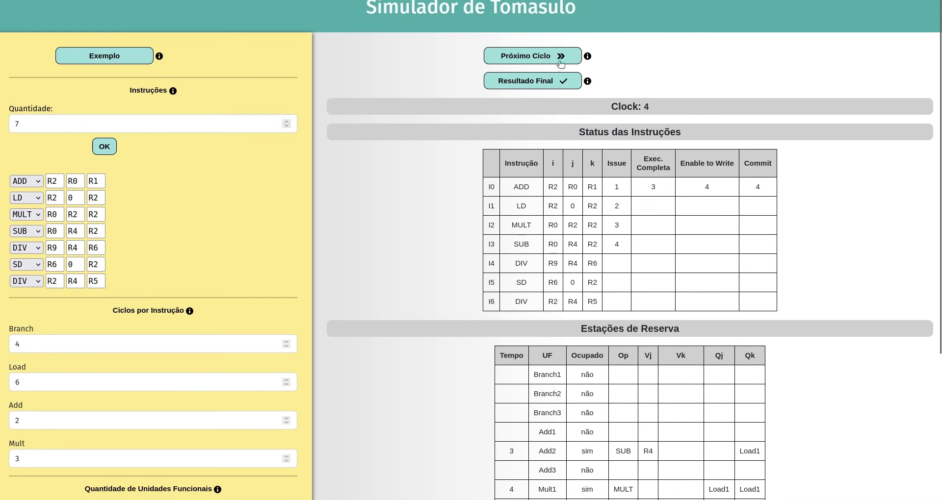
# Step: Check the ADD instruction's write and commit cycles and the SUB issue, and advance the simulation to clock 7
pyautogui.moveTo(681, 165); pyautogui.dragTo(774, 167)
pyautogui.doubleClick(758, 184)
pyautogui.doubleClick(616, 243)
pyautogui.click(540, 55)
pyautogui.click(540, 55)
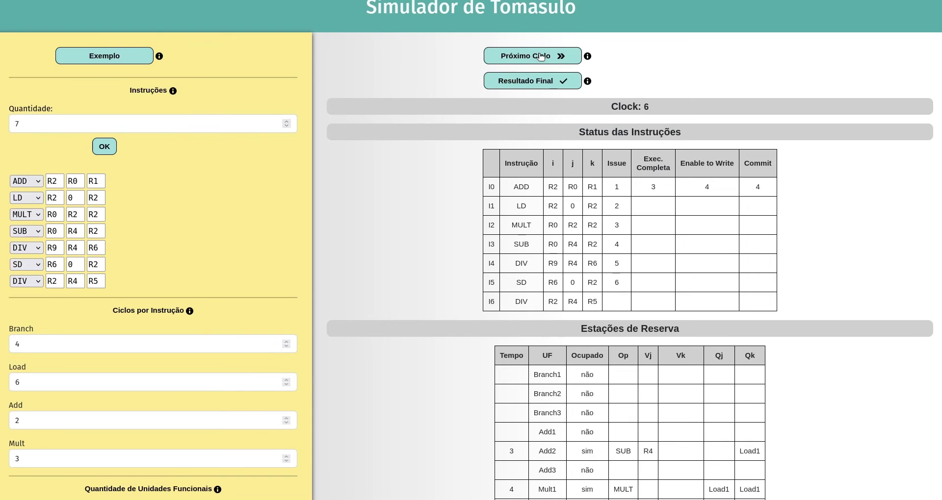
pyautogui.click(540, 55)
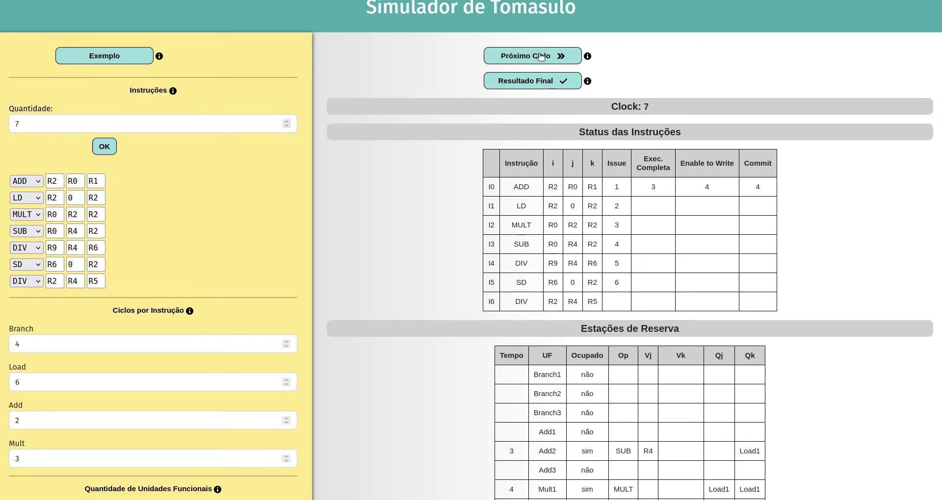
# Step: Compare the unissued DIV instruction I6 with the MULT and DIV entries occupying the Mult1 and Mult2 reservation stations
pyautogui.doubleClick(517, 301)
pyautogui.scroll(-2, 518, 296)
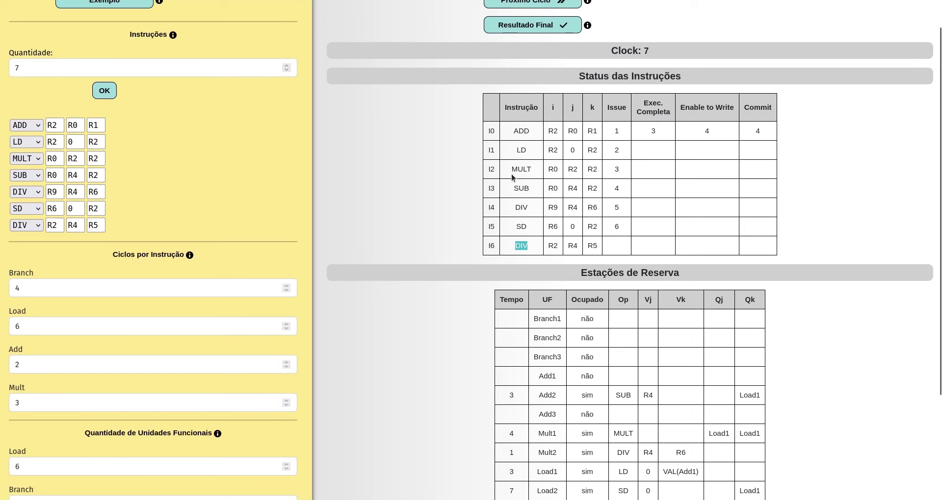
pyautogui.moveTo(513, 169); pyautogui.dragTo(529, 169)
pyautogui.moveTo(515, 207); pyautogui.dragTo(529, 210)
pyautogui.scroll(-4, 498, 204)
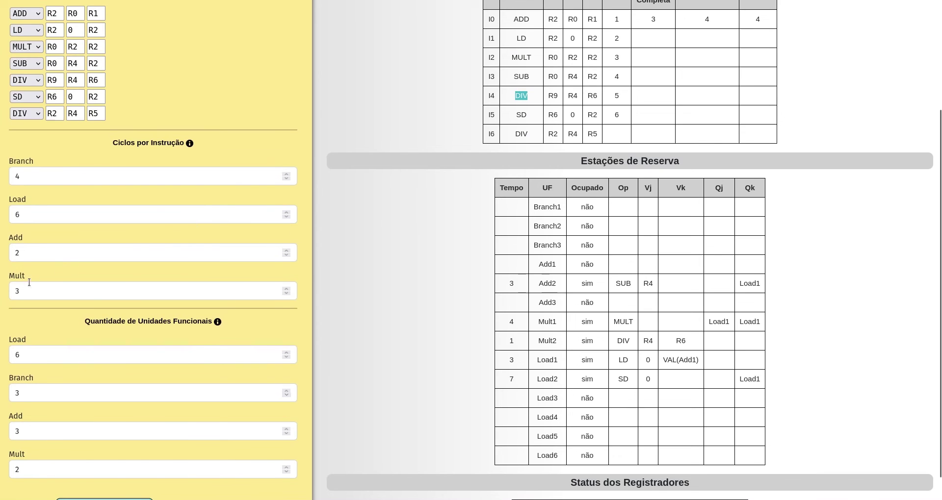
pyautogui.scroll(-2, 373, 275)
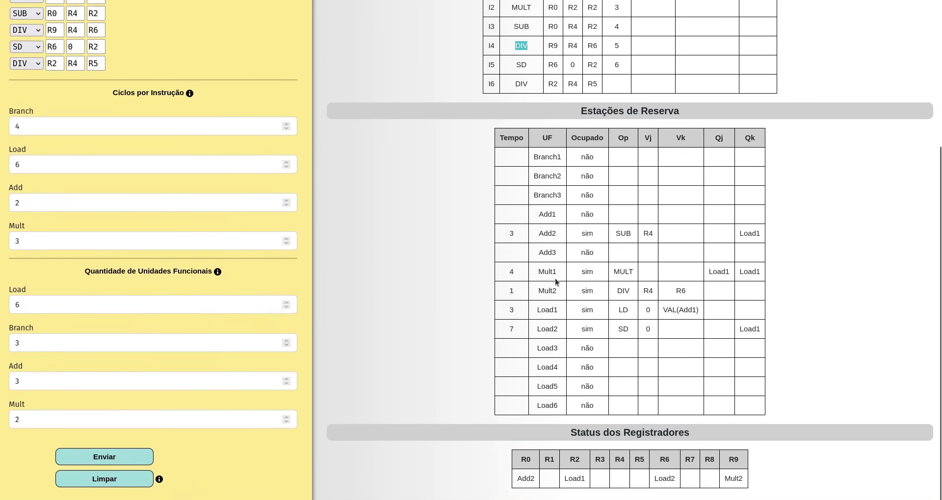
pyautogui.moveTo(538, 272); pyautogui.dragTo(558, 295)
pyautogui.moveTo(613, 272); pyautogui.dragTo(633, 272)
pyautogui.moveTo(708, 273); pyautogui.dragTo(761, 279)
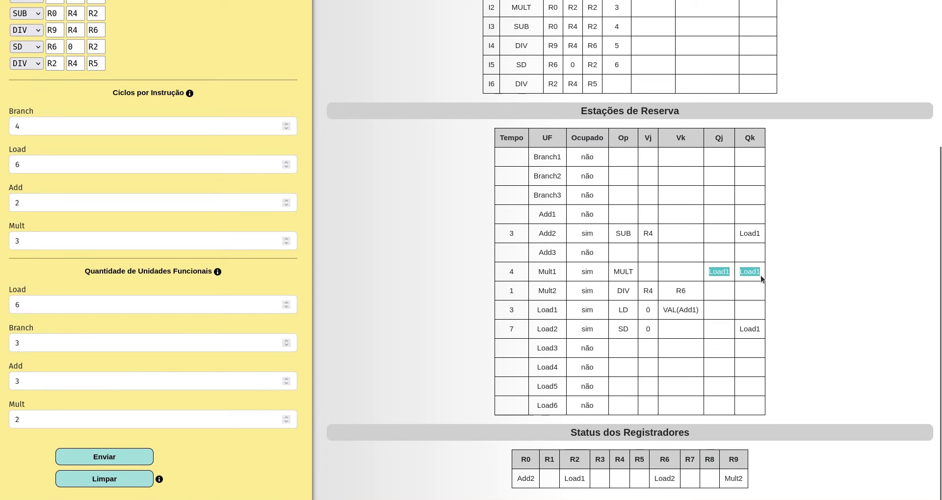
# Step: Trace the MULT instruction's R2 operands to the LD instruction and the Load1 entries in the Mult1 reservation station
pyautogui.scroll(5, 761, 277)
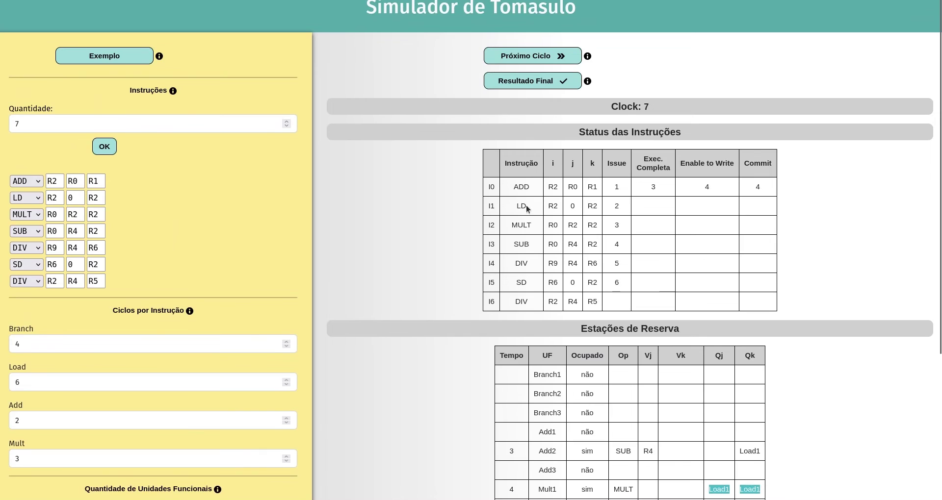
pyautogui.moveTo(548, 225); pyautogui.dragTo(599, 230)
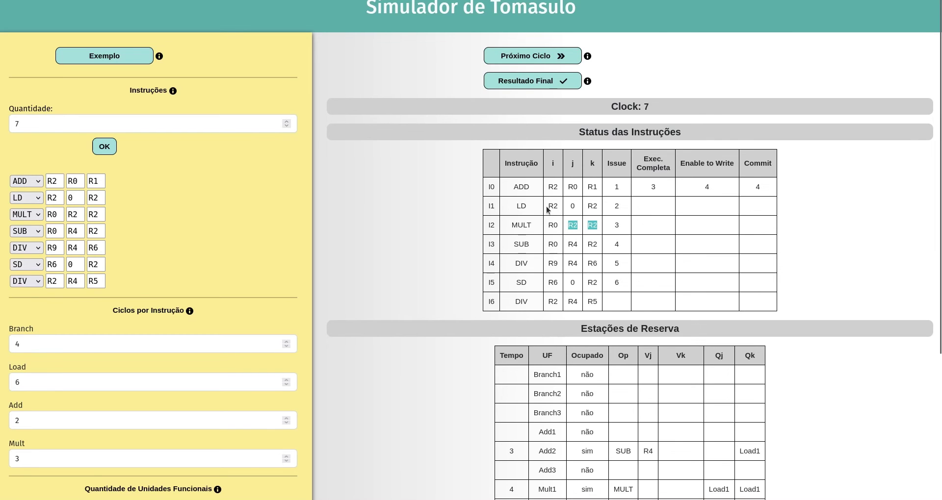
pyautogui.moveTo(548, 206); pyautogui.dragTo(559, 210)
pyautogui.scroll(-5, 554, 219)
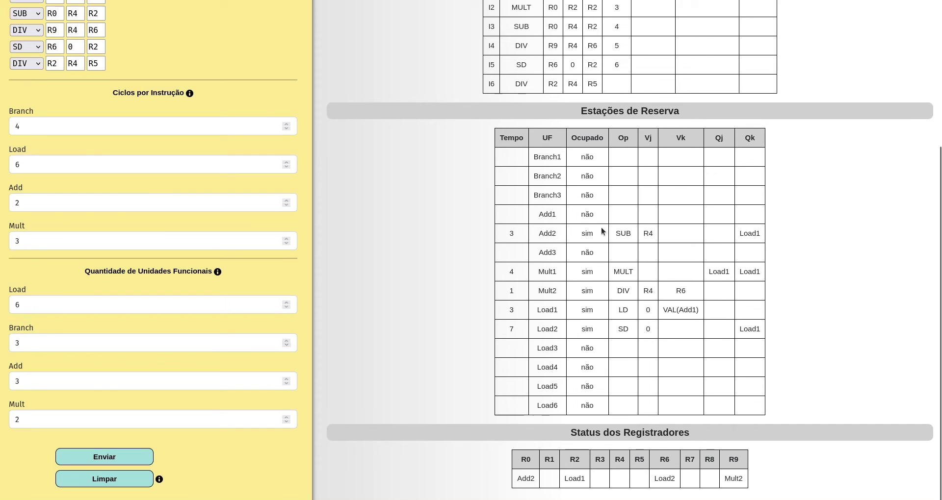
pyautogui.moveTo(707, 272); pyautogui.dragTo(727, 272)
# Step: Advance the simulation cycle by cycle to clock 11
pyautogui.scroll(5, 682, 266)
pyautogui.click(549, 57)
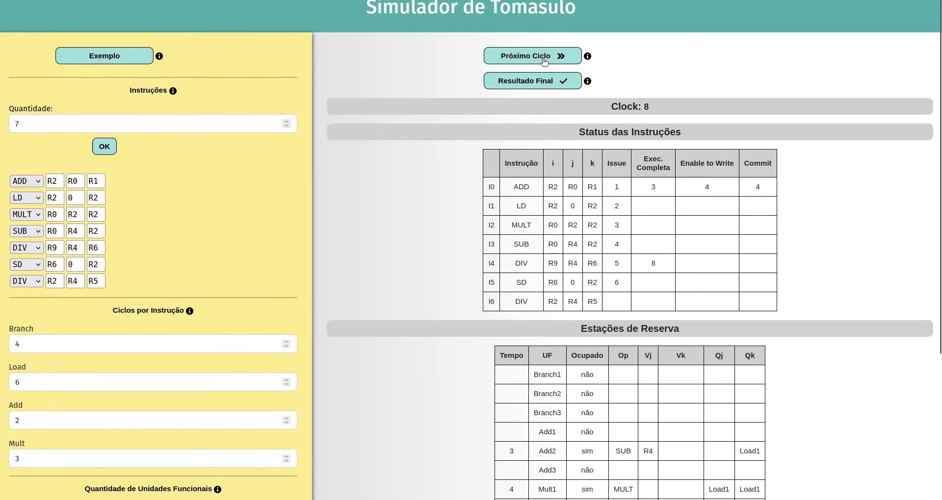
pyautogui.click(544, 60)
pyautogui.click(556, 55)
pyautogui.click(549, 62)
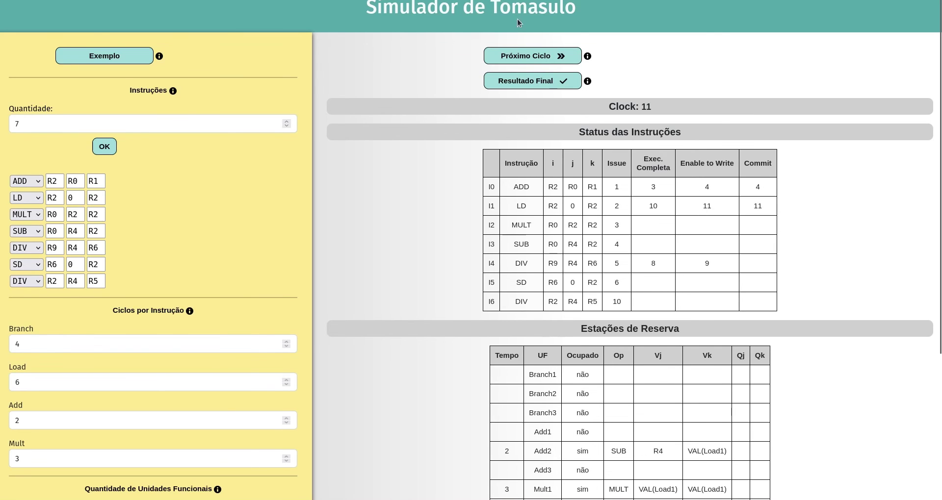
# Step: Advance the simulation to clock 14 and check the Enable to Write column for the instructions awaiting commit
pyautogui.click(533, 61)
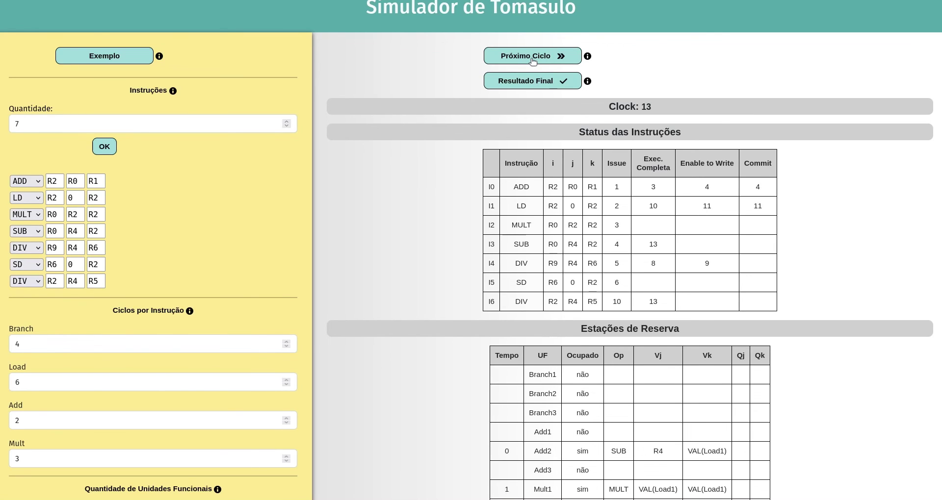
pyautogui.click(532, 61)
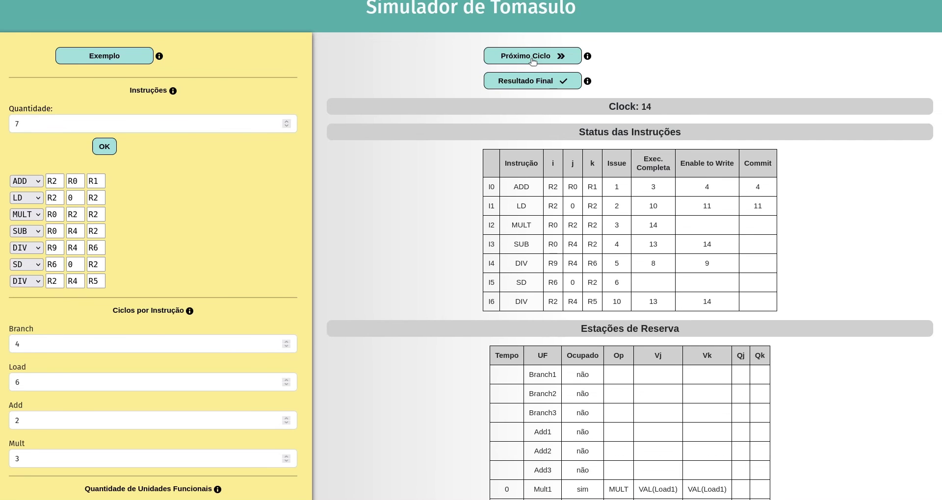
pyautogui.tripleClick(703, 288)
pyautogui.click(696, 252)
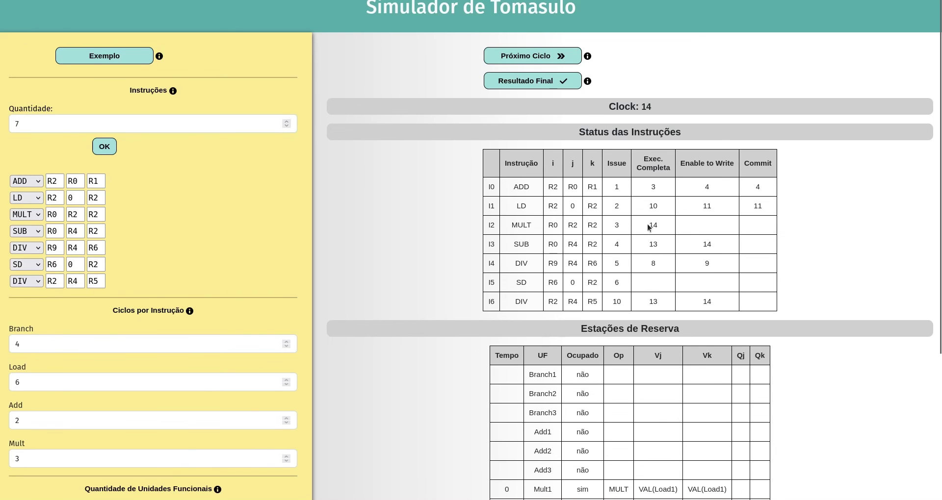
# Step: Advance the simulation to clock 18, dismiss the completion alert, and review the resulting tables
pyautogui.click(552, 53)
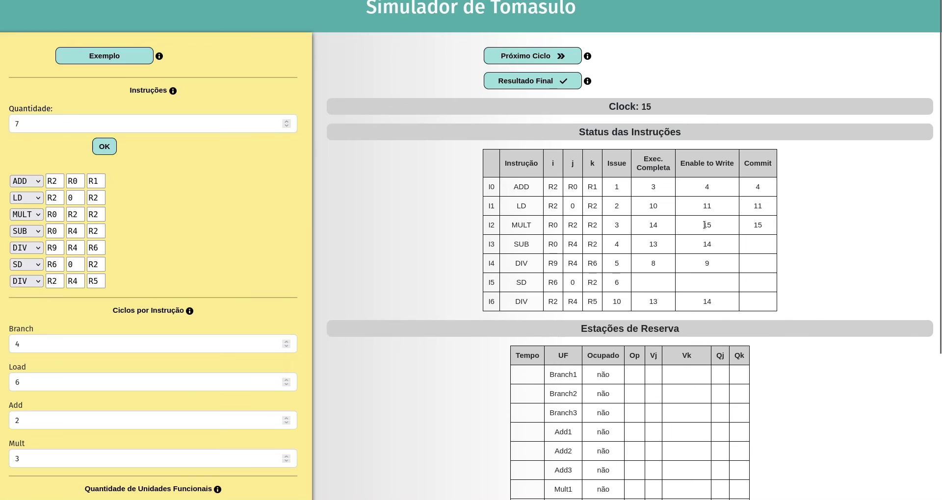
pyautogui.click(549, 55)
pyautogui.click(544, 58)
pyautogui.click(552, 62)
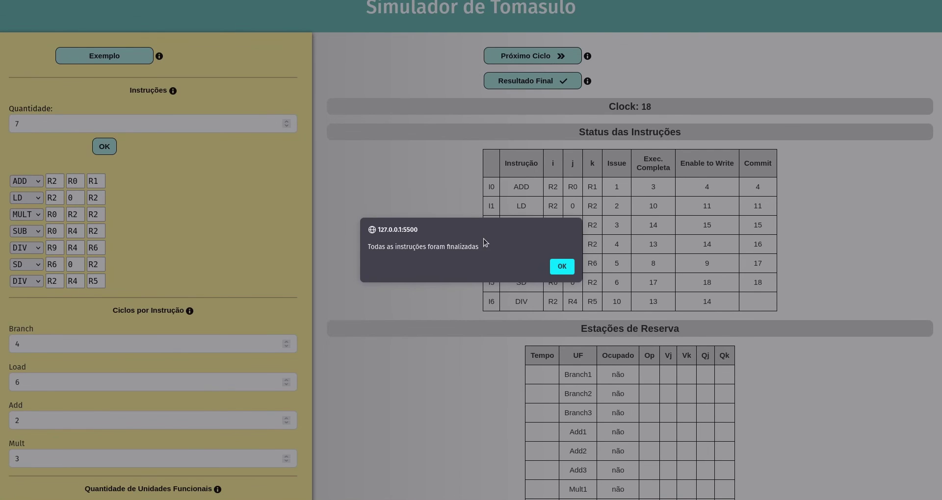
pyautogui.click(560, 269)
pyautogui.scroll(-4, 315, 177)
pyautogui.scroll(2, 225, 201)
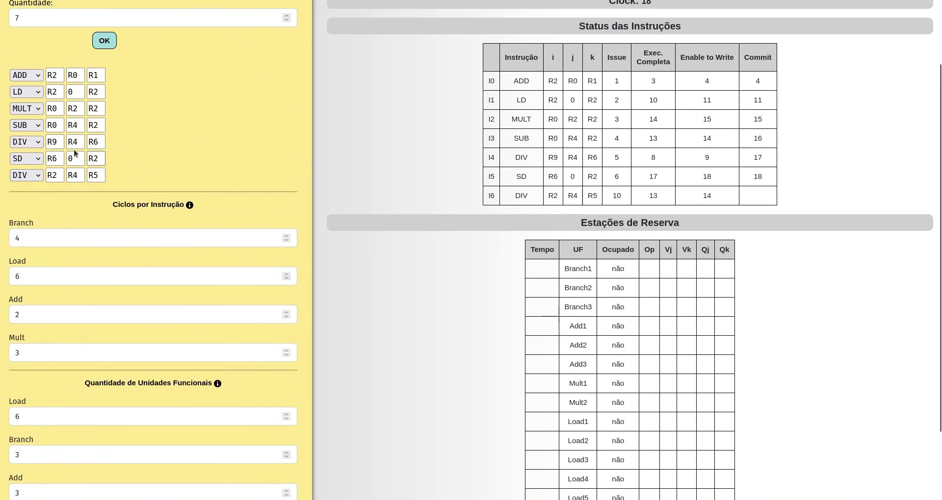
# Step: Replace the SUB instruction with BEQ using operands R4, R4 and 1, and submit the updated instruction set to the simulator
pyautogui.click(27, 125)
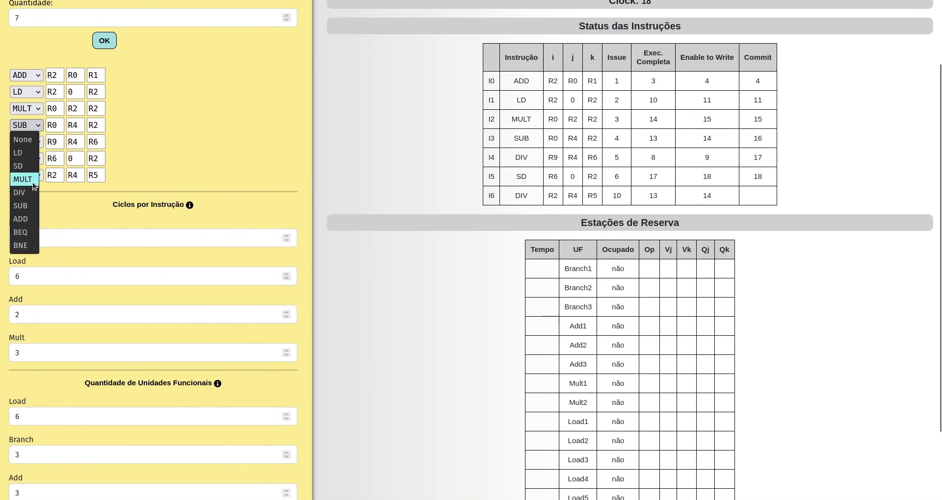
pyautogui.click(20, 232)
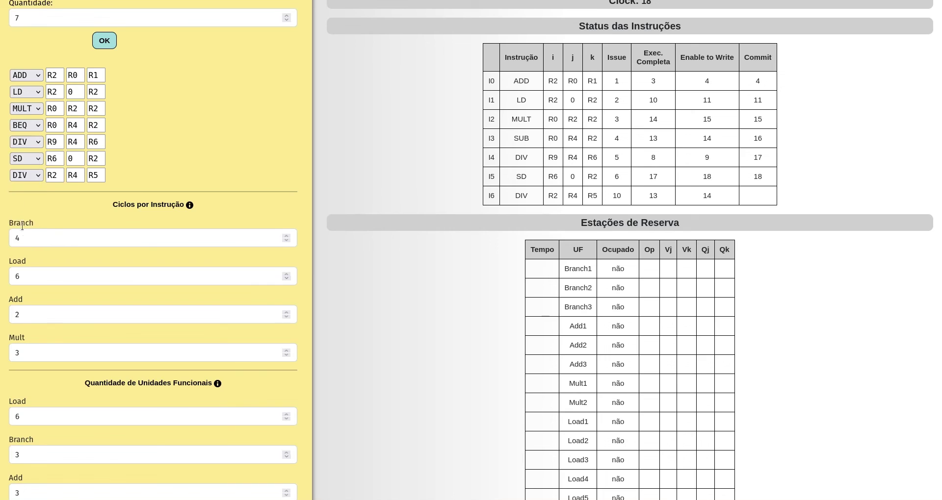
pyautogui.click(56, 126)
pyautogui.press('BackSpace')
pyautogui.write('4')
pyautogui.moveTo(99, 126); pyautogui.dragTo(87, 127)
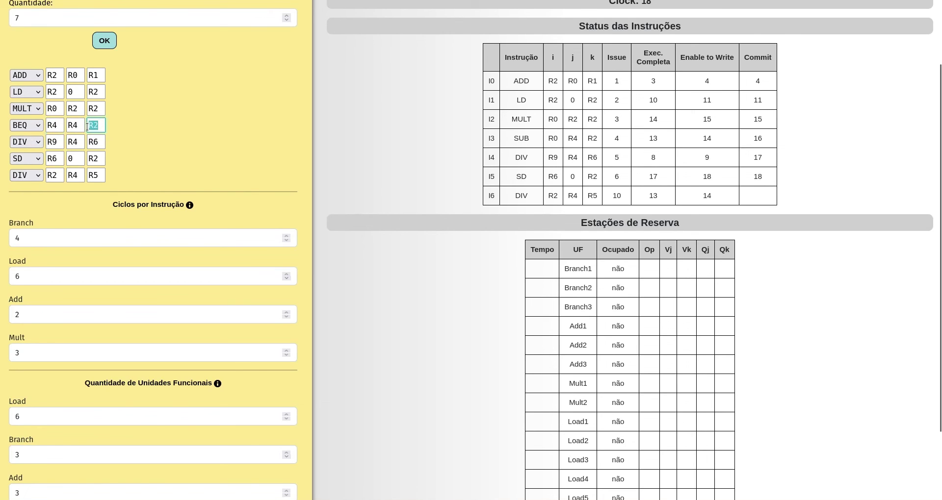
pyautogui.write('1')
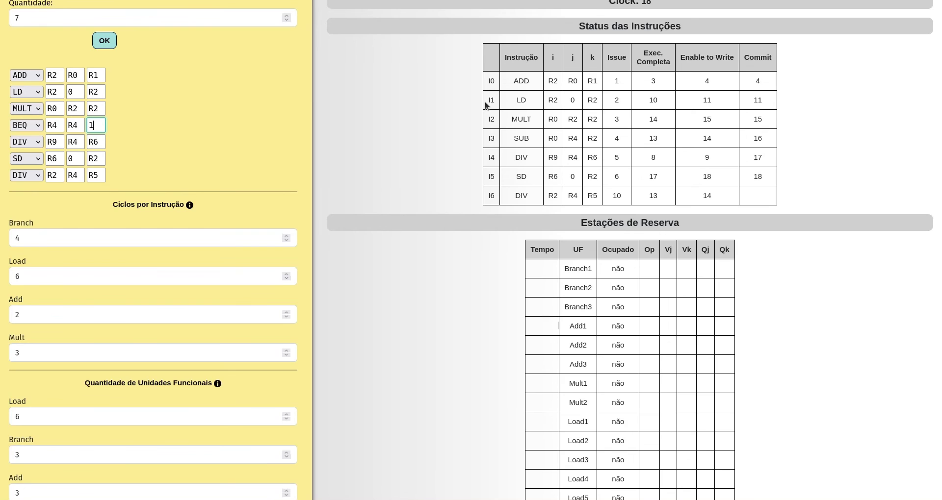
pyautogui.scroll(-2, 472, 101)
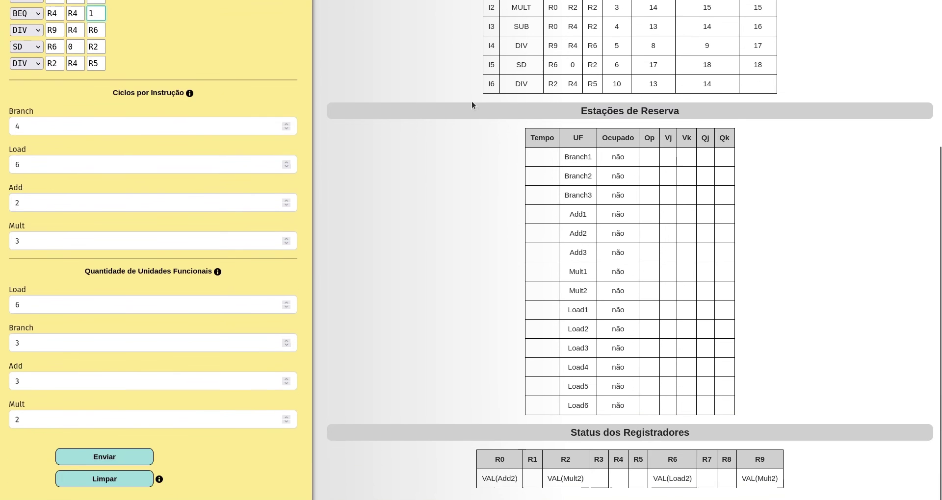
pyautogui.click(127, 451)
# Step: Advance the restarted simulation cycle by cycle to clock 4
pyautogui.scroll(3, 615, 269)
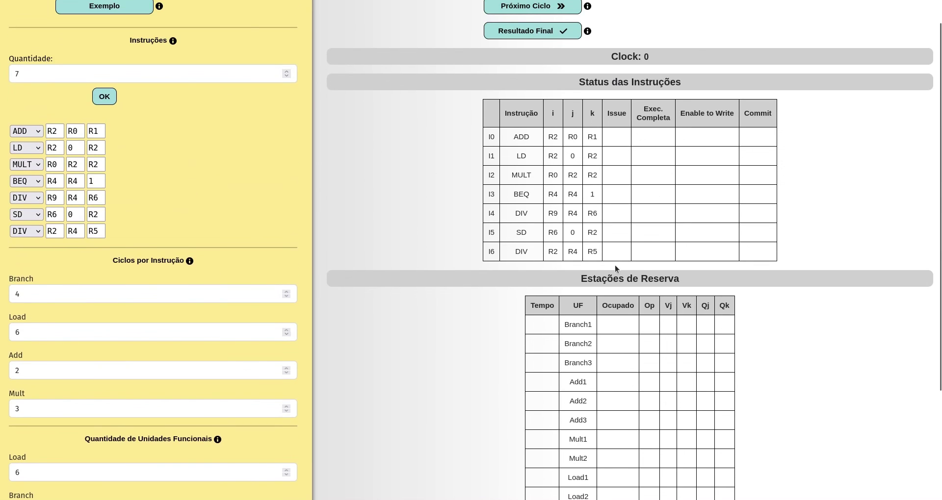
pyautogui.scroll(1, 624, 265)
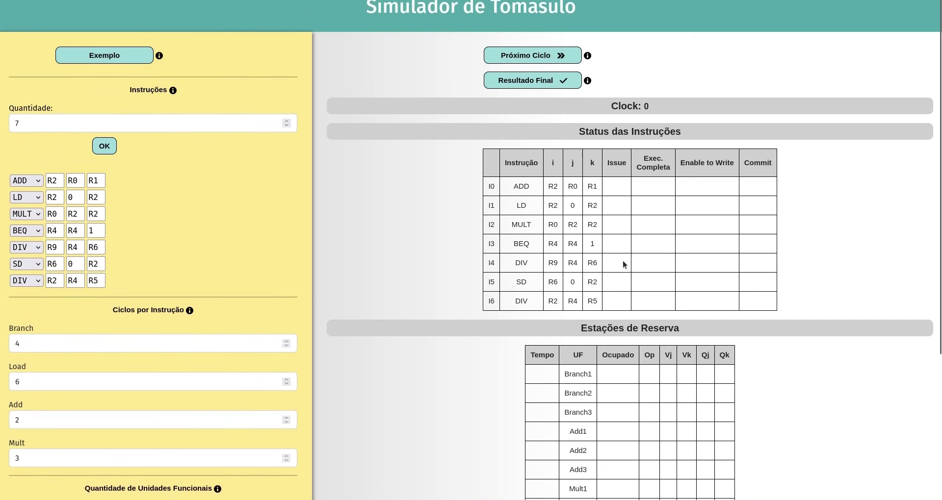
pyautogui.click(544, 60)
pyautogui.click(544, 60)
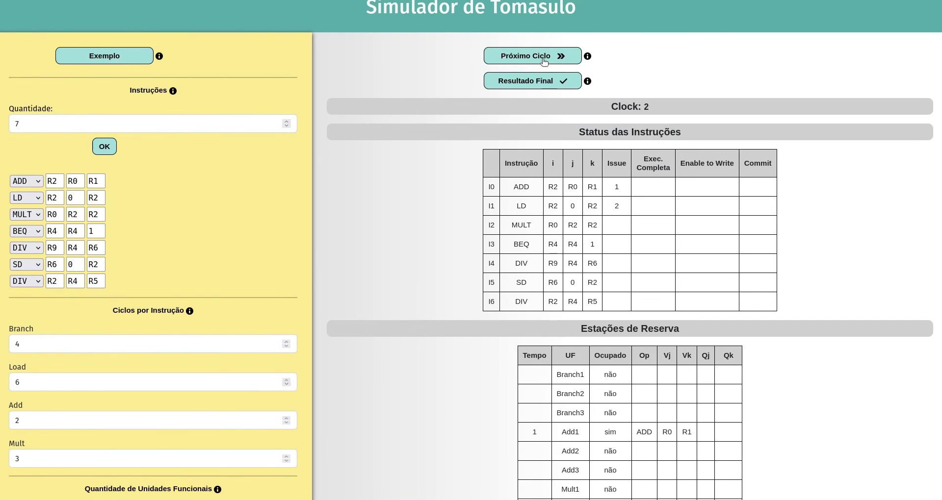
pyautogui.click(544, 60)
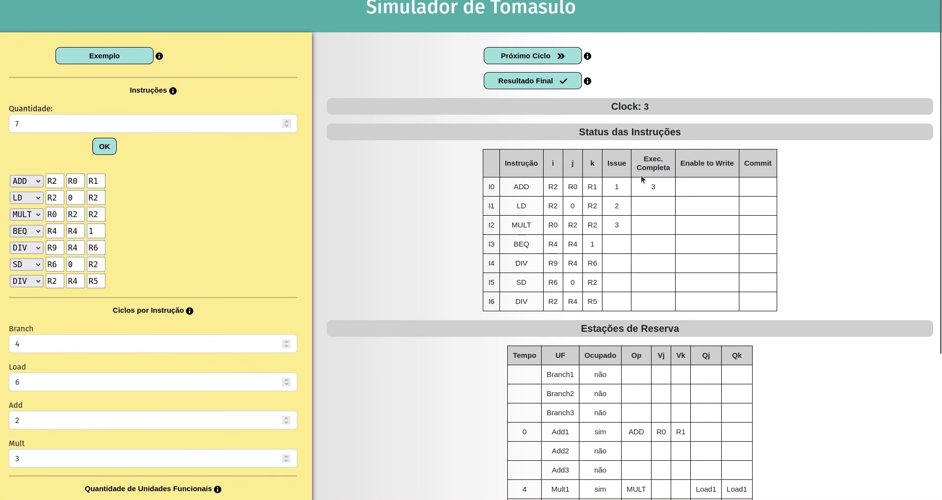
pyautogui.click(552, 63)
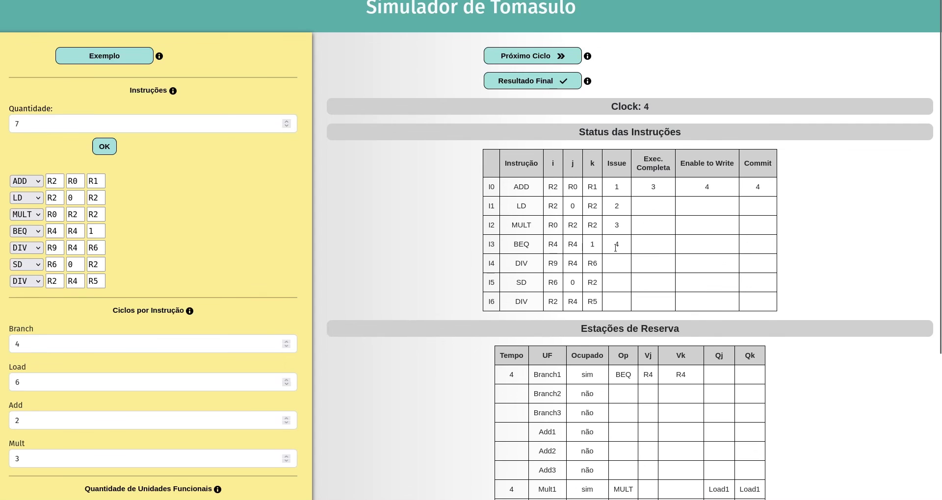
# Step: Examine the BEQ instruction's Branch1 entry and its R4 operands in the reservation stations table
pyautogui.scroll(-3, 546, 222)
pyautogui.moveTo(533, 207); pyautogui.dragTo(553, 210)
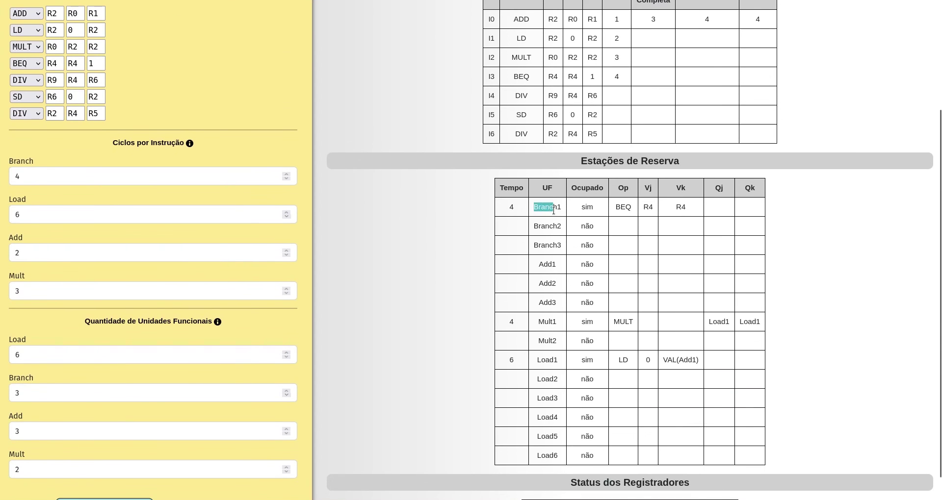
pyautogui.moveTo(645, 208); pyautogui.dragTo(687, 214)
# Step: Advance the simulation to clock 9, checking the LD instruction's row at clock 8 on the way
pyautogui.scroll(3, 632, 192)
pyautogui.click(548, 58)
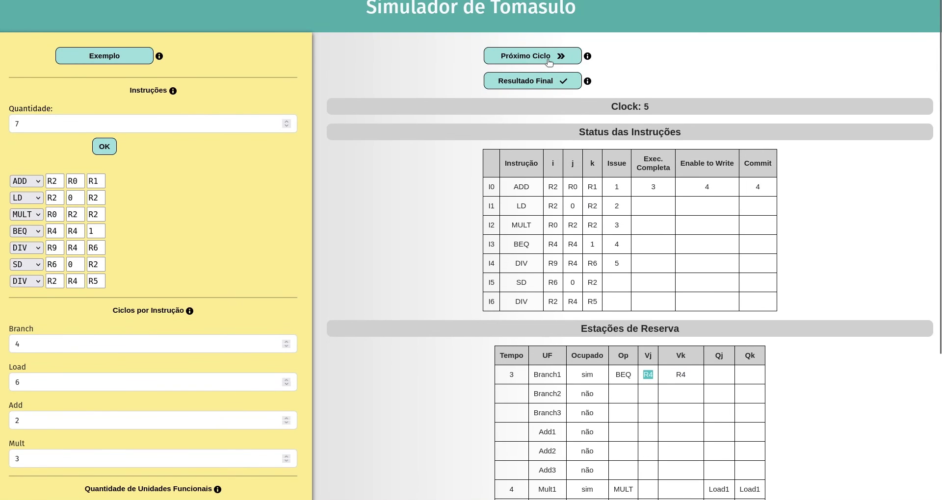
pyautogui.click(549, 59)
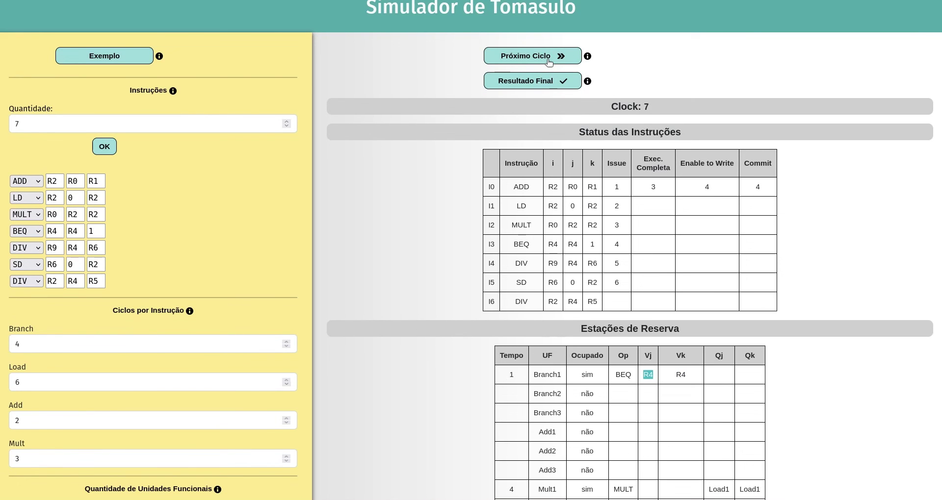
pyautogui.click(548, 59)
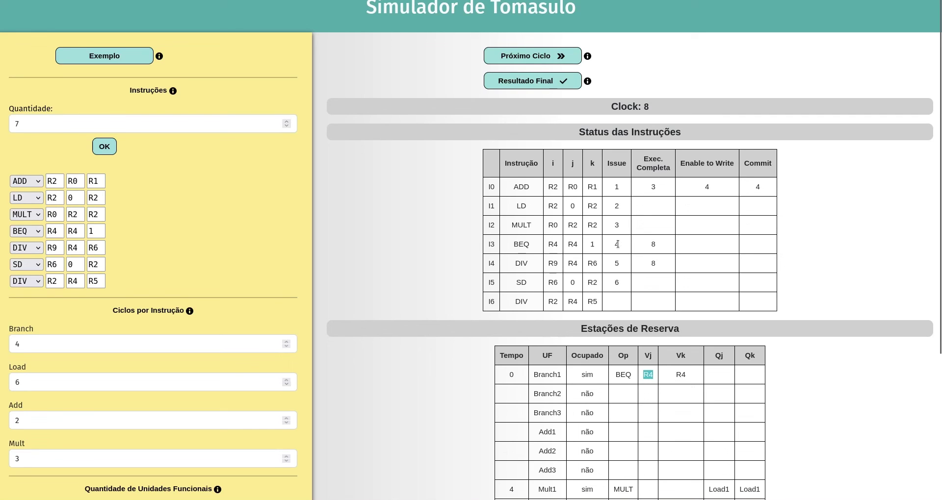
pyautogui.doubleClick(521, 206)
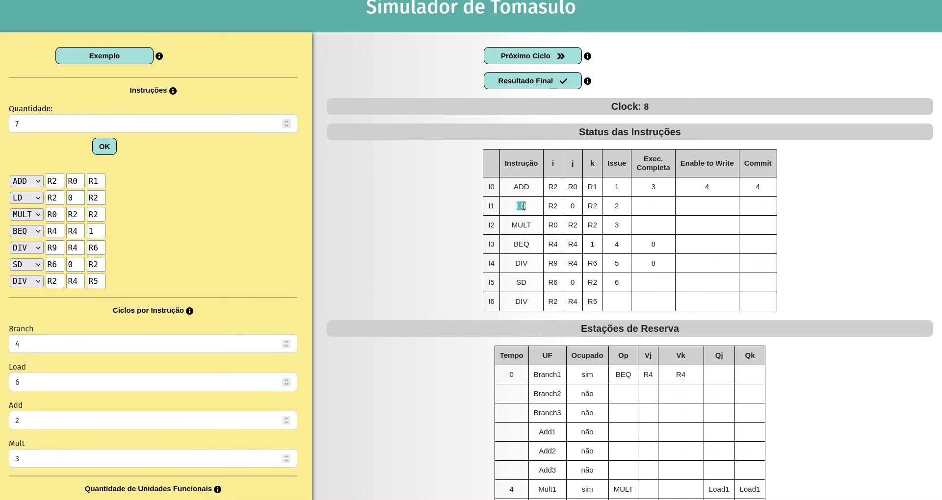
pyautogui.click(548, 61)
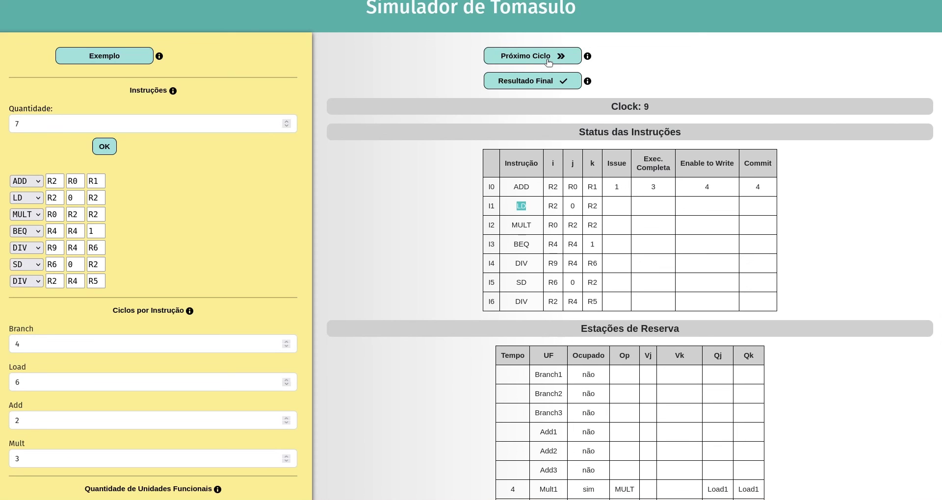
# Step: Examine the ADD, LD, MULT, DIV and SD rows of the instruction status table, plus the reservation stations and register status
pyautogui.doubleClick(520, 186)
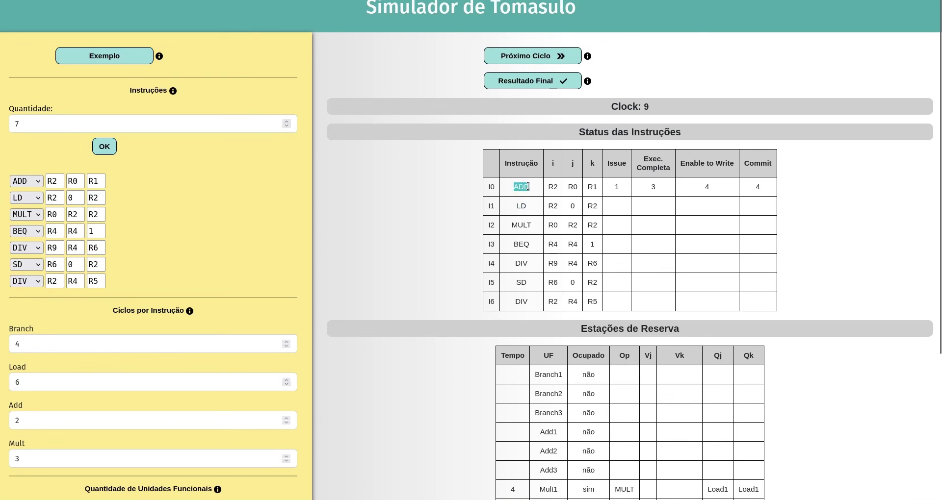
pyautogui.moveTo(527, 187); pyautogui.dragTo(766, 191)
pyautogui.scroll(-3, 712, 213)
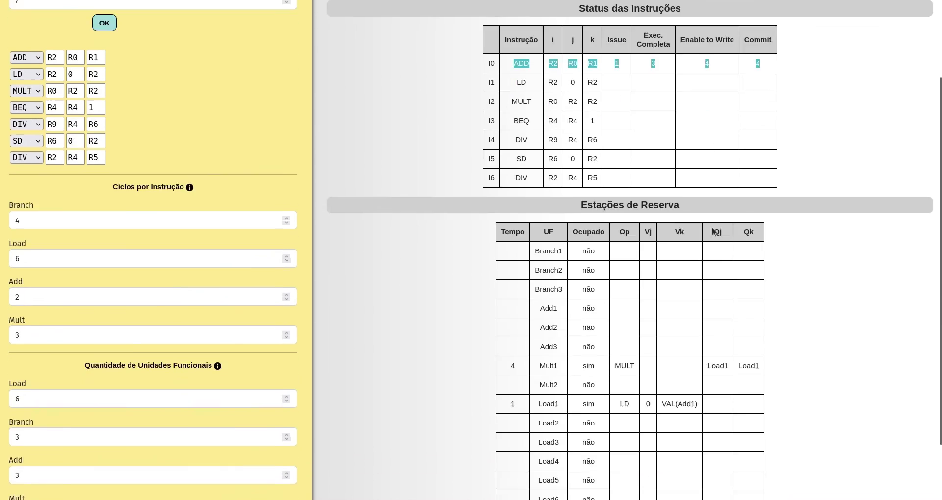
pyautogui.scroll(1, 635, 176)
pyautogui.moveTo(512, 113); pyautogui.dragTo(529, 114)
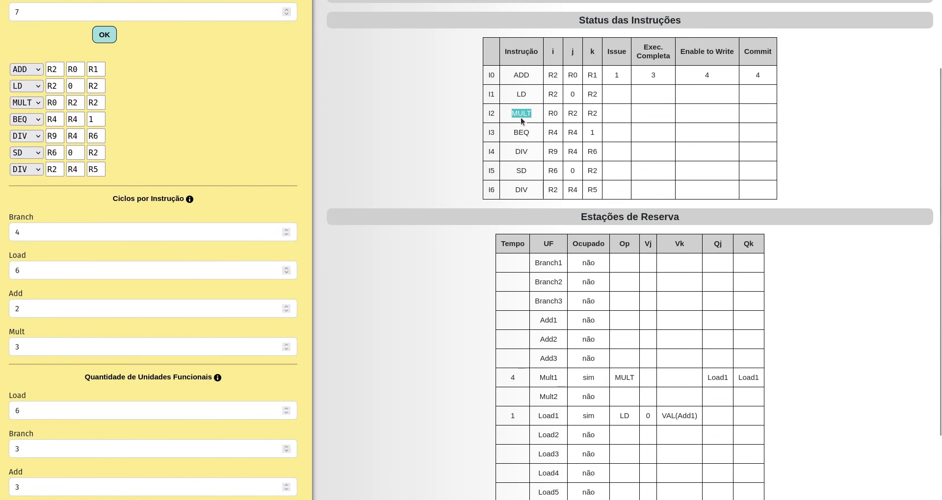
pyautogui.doubleClick(521, 95)
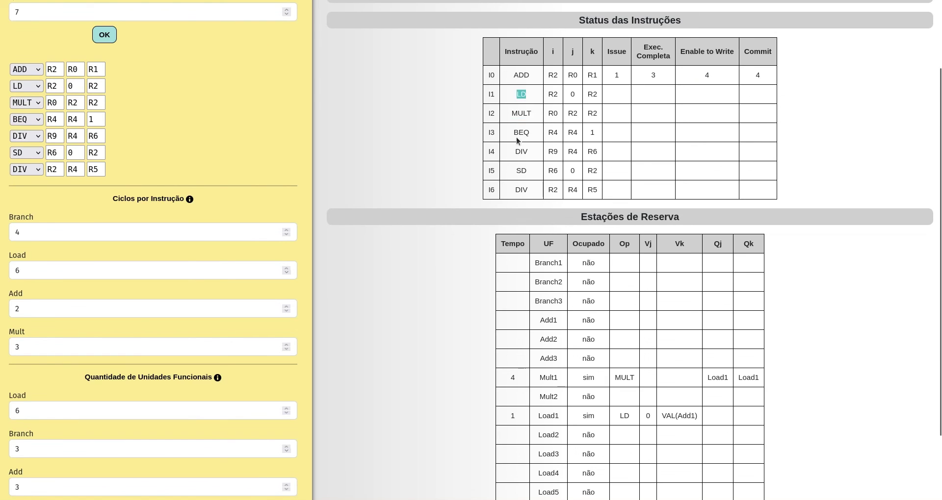
pyautogui.doubleClick(519, 152)
pyautogui.keyDown('shift'); pyautogui.click(533, 170); pyautogui.keyUp('shift')
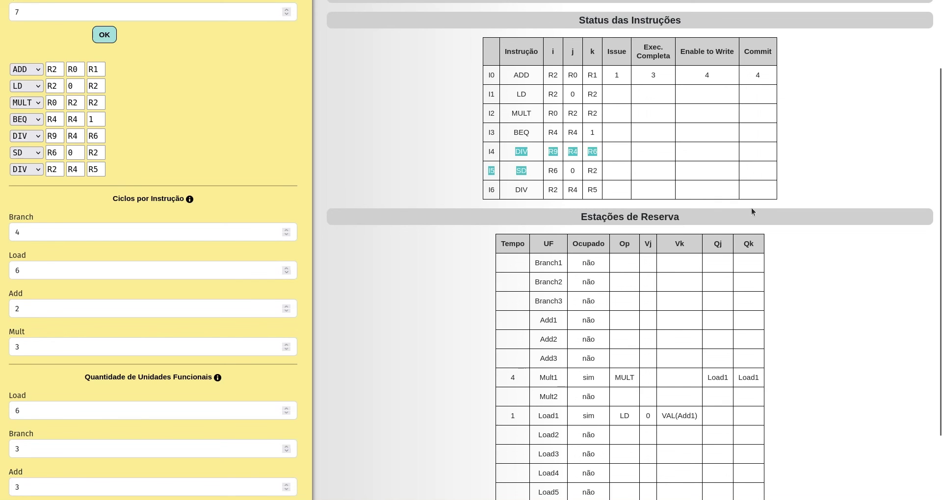
pyautogui.scroll(-3, 603, 240)
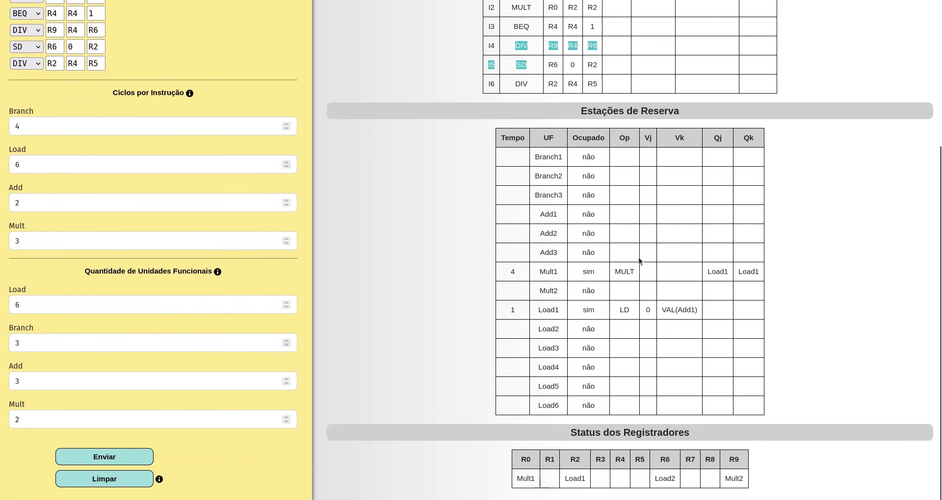
# Step: Advance the simulation cycle by cycle from the repeated LD instruction to clock 16
pyautogui.scroll(5, 637, 210)
pyautogui.click(537, 6)
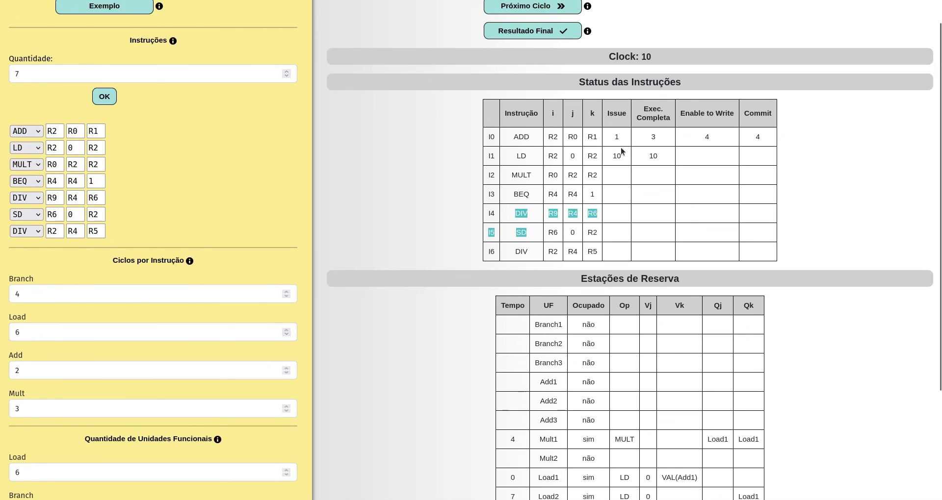
pyautogui.click(525, 6)
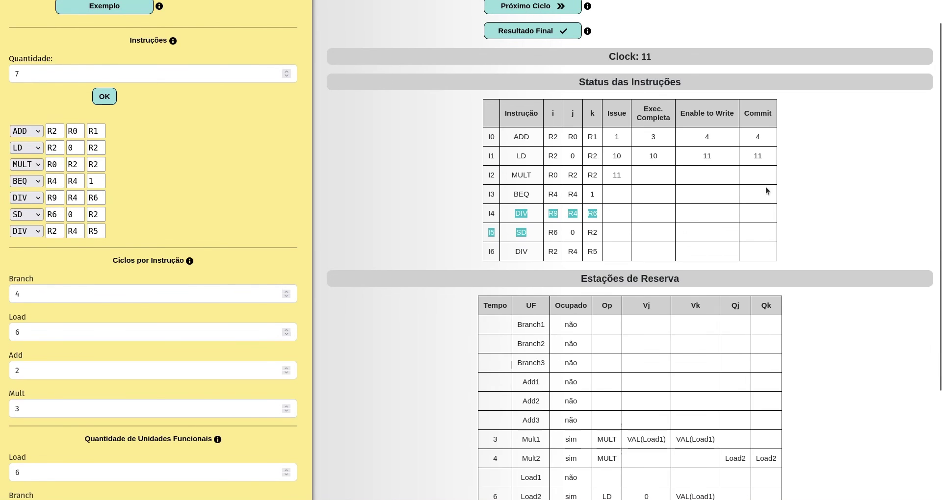
pyautogui.click(525, 7)
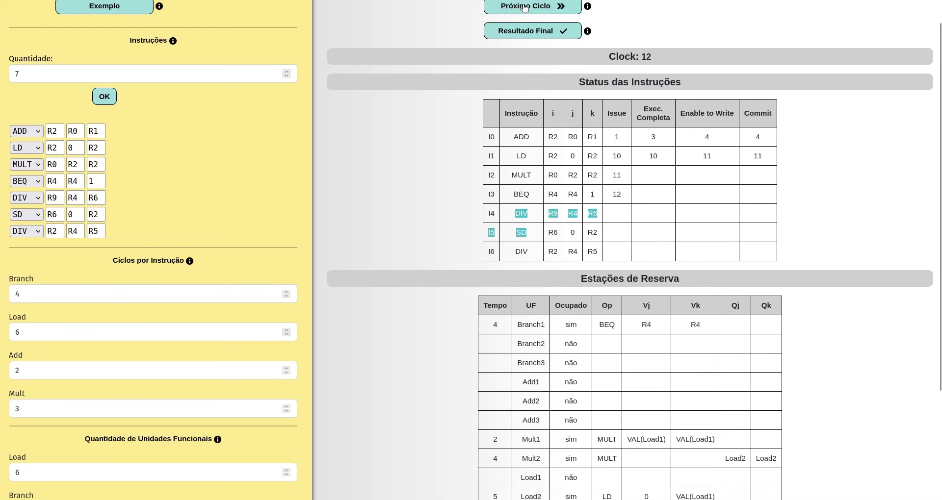
pyautogui.click(525, 7)
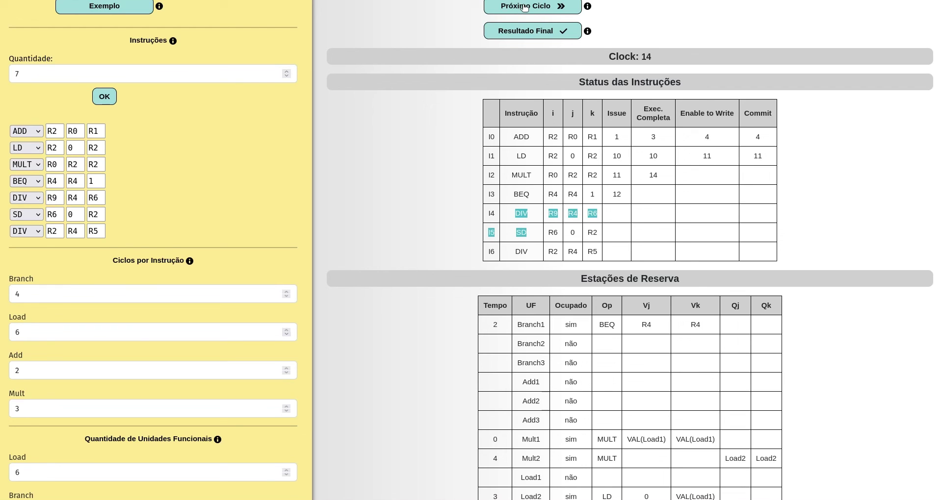
pyautogui.click(525, 7)
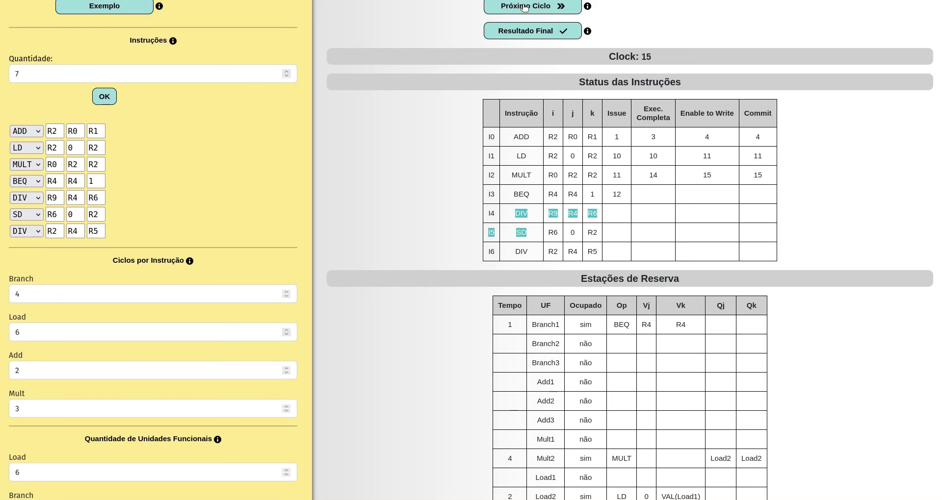
pyautogui.click(538, 8)
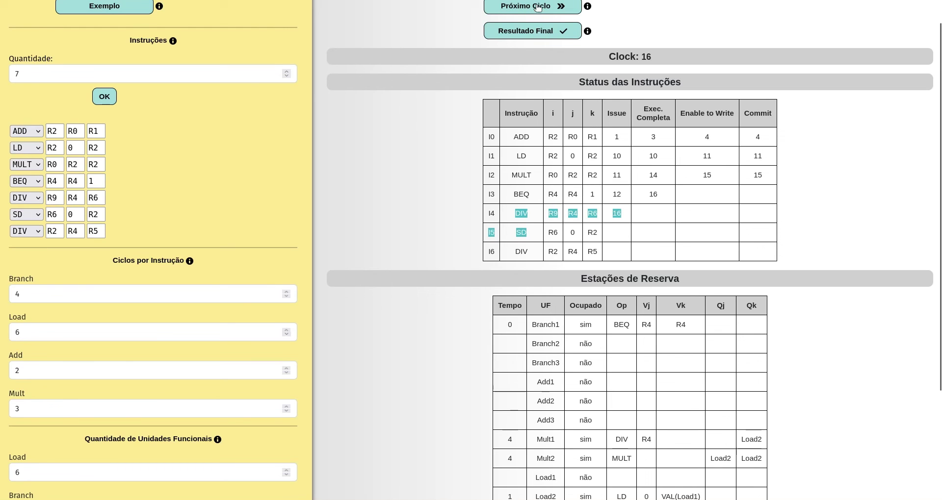
# Step: Trace the I4 DIV instruction to its Mult1 entry in the reservation stations table
pyautogui.click(516, 212)
pyautogui.doubleClick(520, 213)
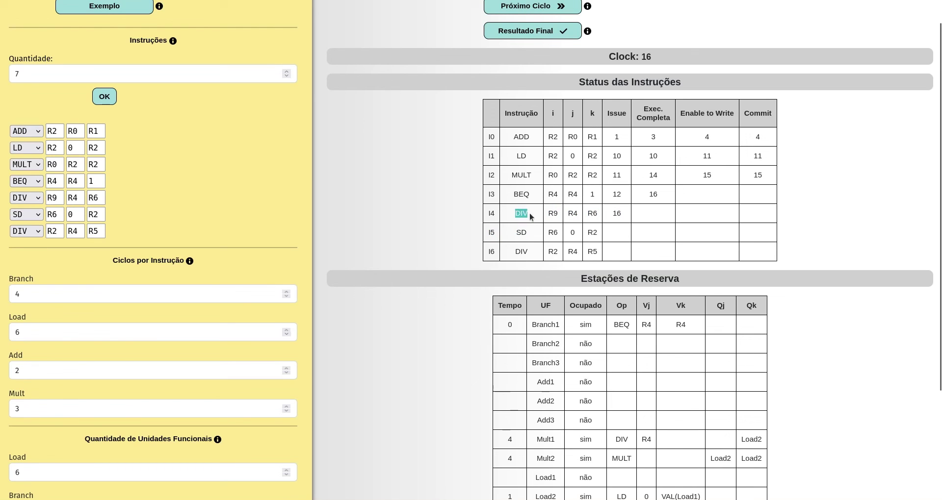
pyautogui.scroll(-3, 617, 216)
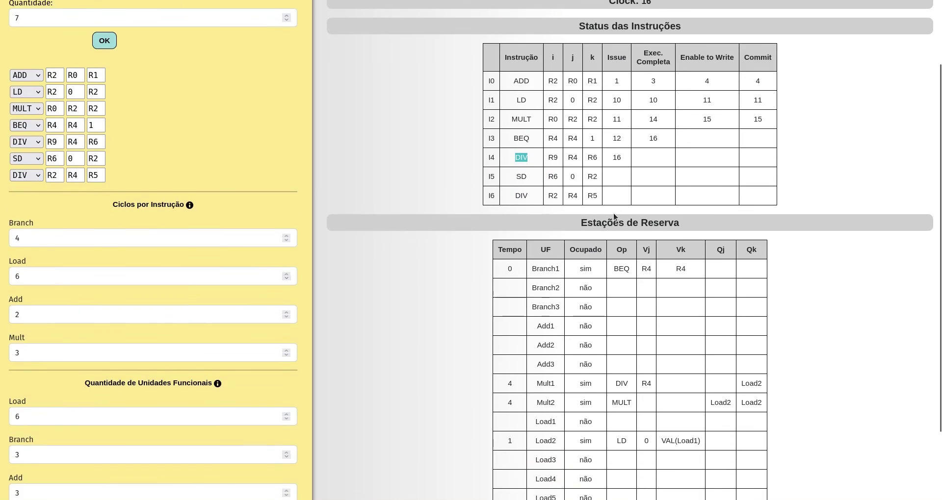
pyautogui.moveTo(615, 271); pyautogui.dragTo(670, 276)
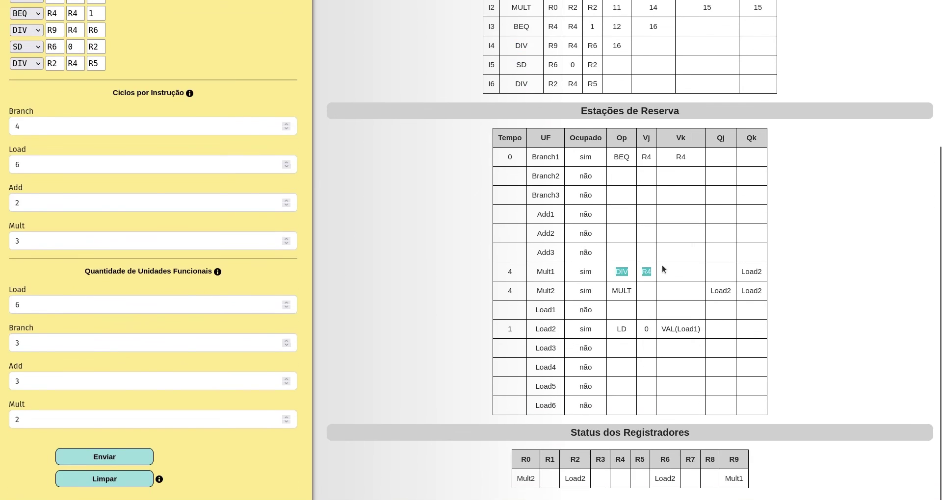
# Step: Advance the simulation to clock 17 and check the reservation stations and the BEQ instruction's row
pyautogui.scroll(3, 661, 265)
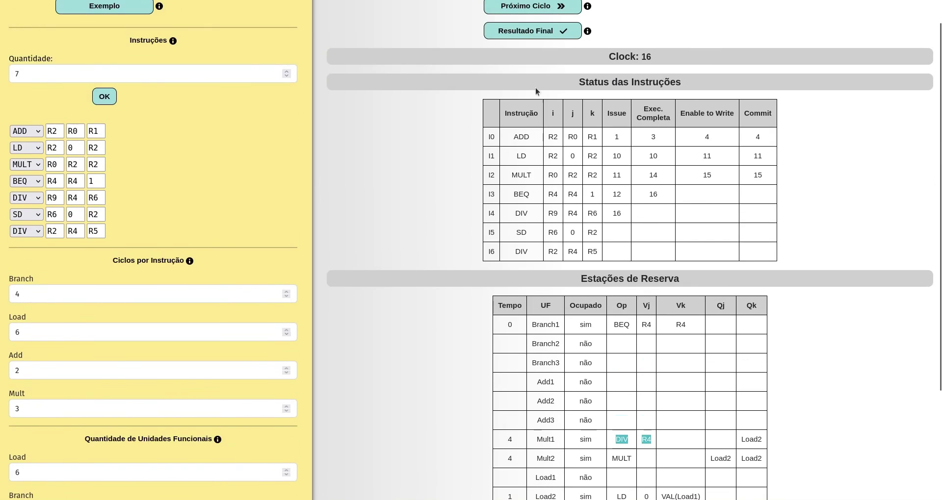
pyautogui.click(533, 8)
pyautogui.scroll(-3, 547, 140)
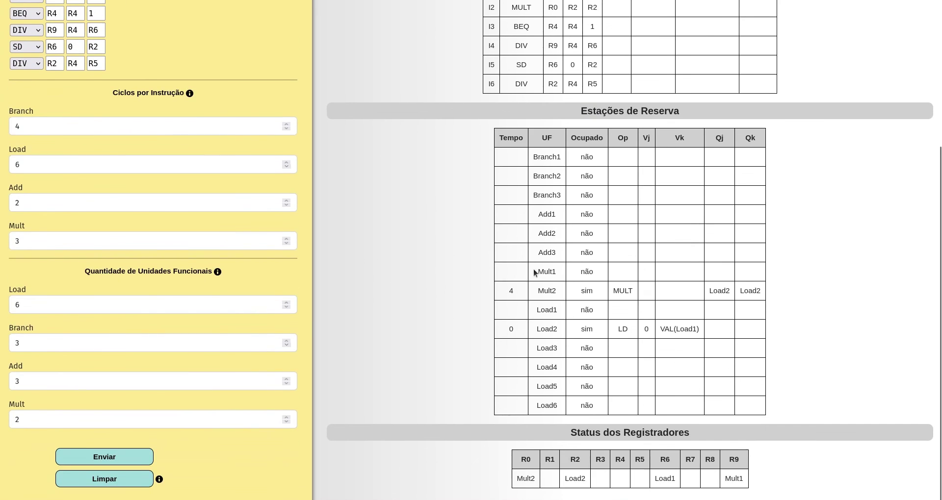
pyautogui.scroll(1, 534, 269)
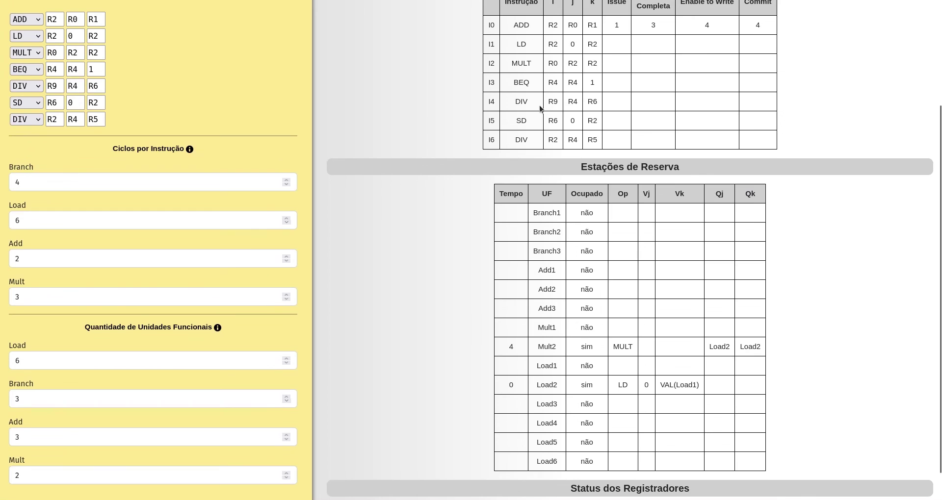
pyautogui.moveTo(513, 83); pyautogui.dragTo(529, 84)
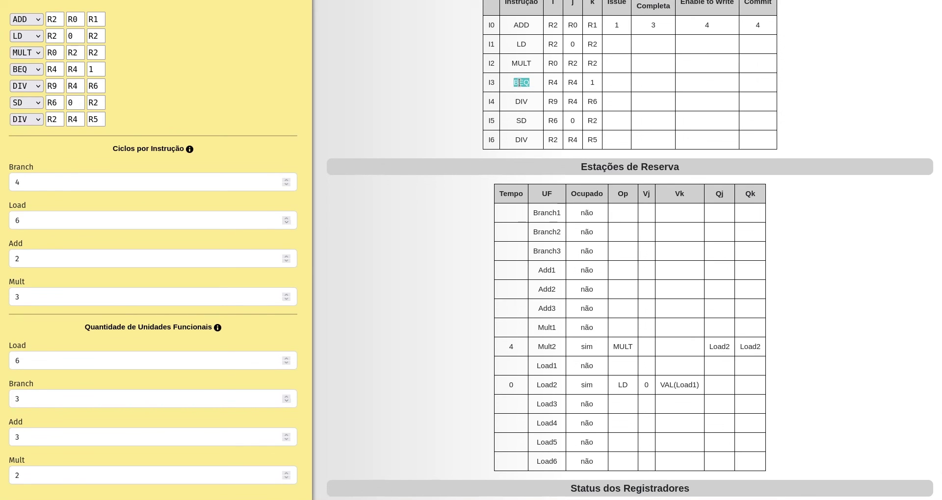
pyautogui.scroll(2, 514, 112)
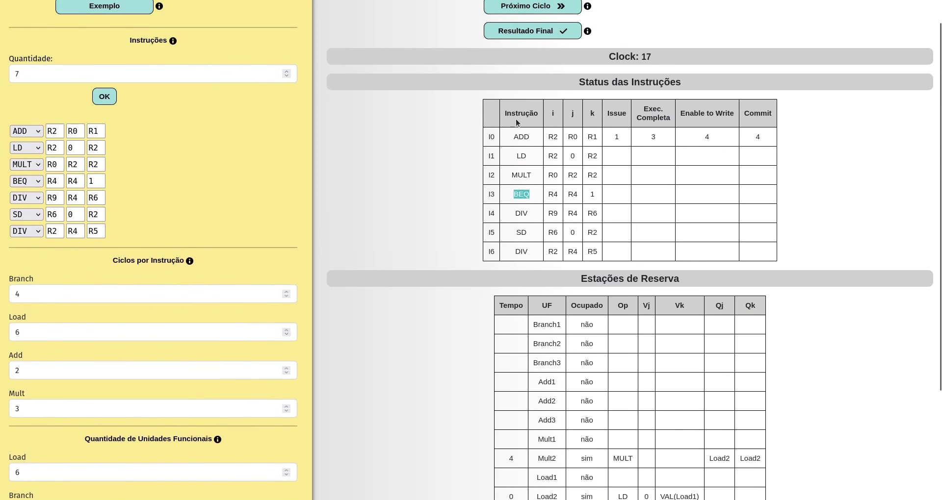